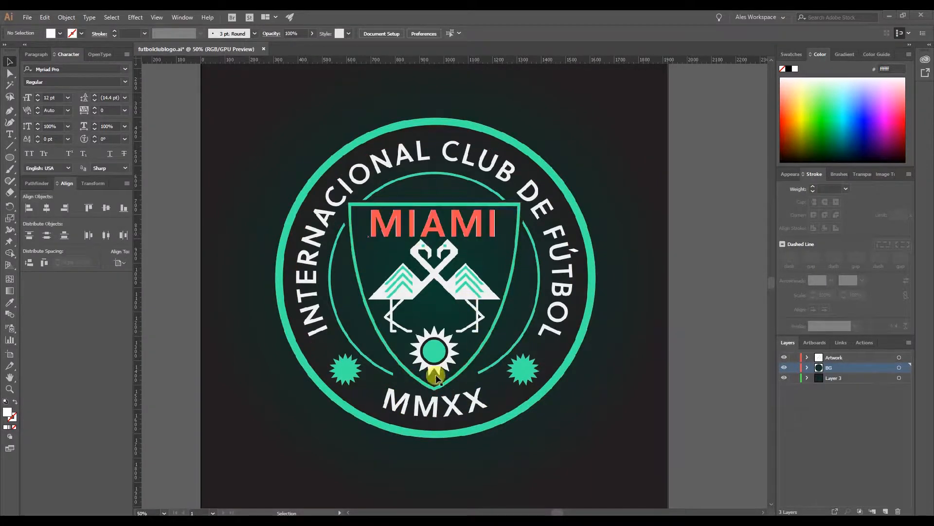
Create a new 1920 x 1920 px document from the recent custom preset
{"action": "key", "text": "alt+Tab"}
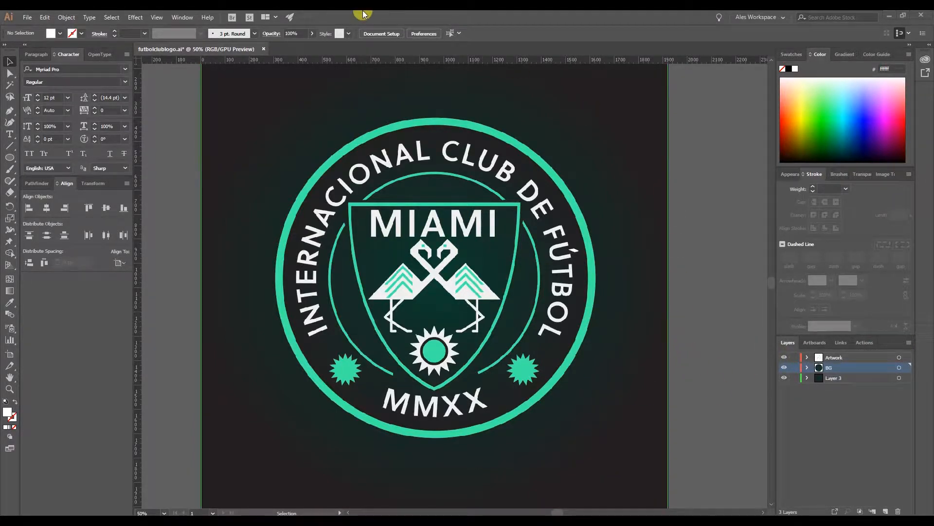
{"action": "left_click", "coordinate": [27, 17]}
{"action": "left_click", "coordinate": [40, 25]}
{"action": "left_click_drag", "start_coordinate": [410, 102], "coordinate": [544, 129]}
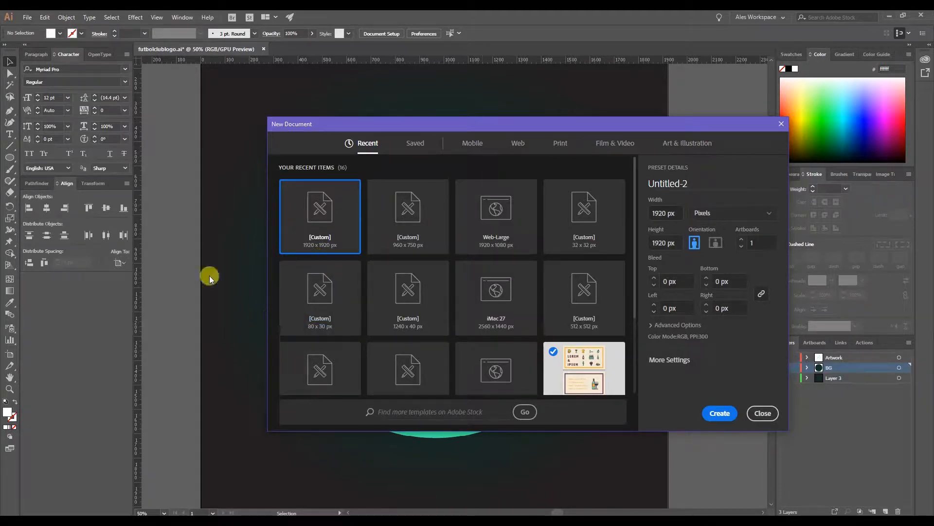
{"action": "left_click_drag", "start_coordinate": [347, 127], "coordinate": [363, 144]}
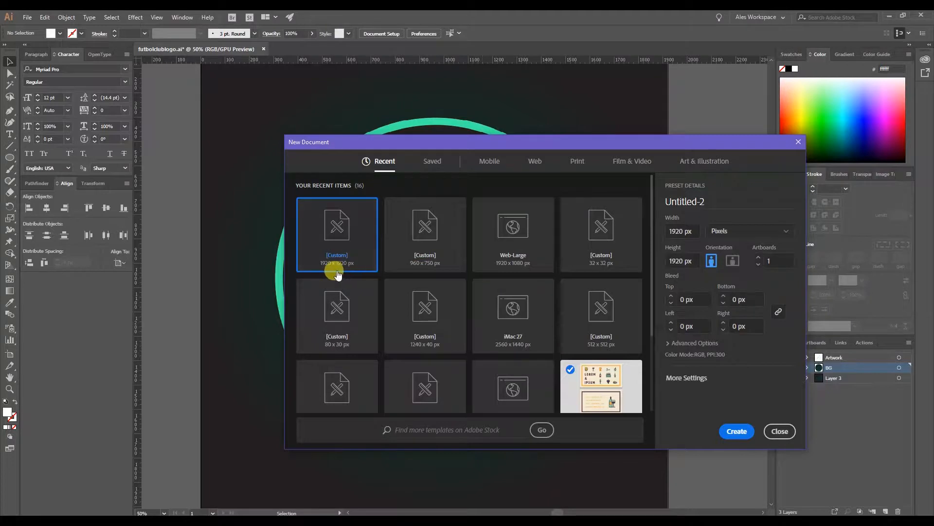
{"action": "left_click", "coordinate": [728, 430]}
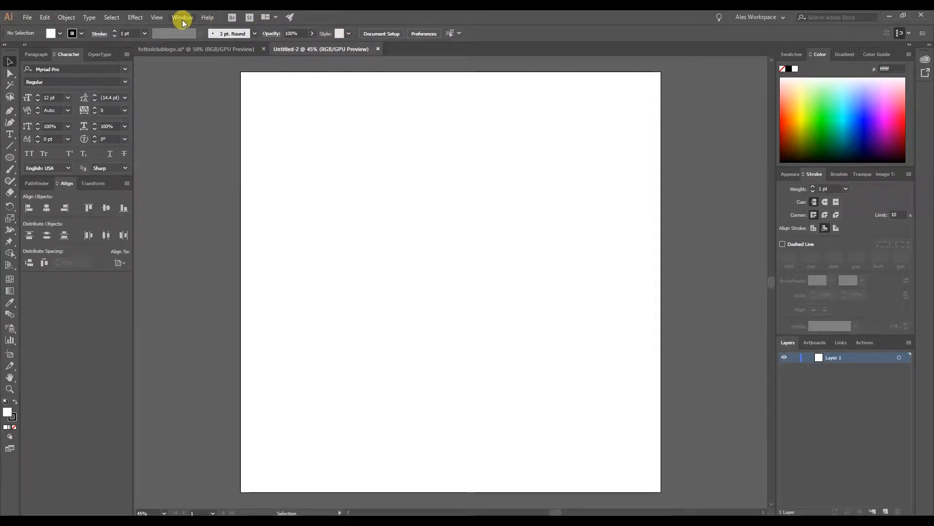
{"action": "left_click", "coordinate": [157, 19]}
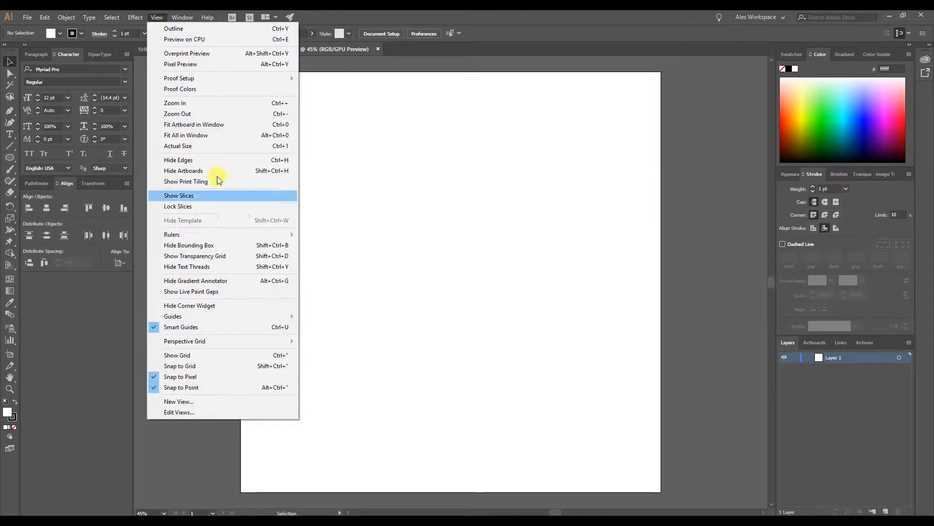
{"action": "left_click", "coordinate": [156, 20]}
{"action": "left_click", "coordinate": [156, 20]}
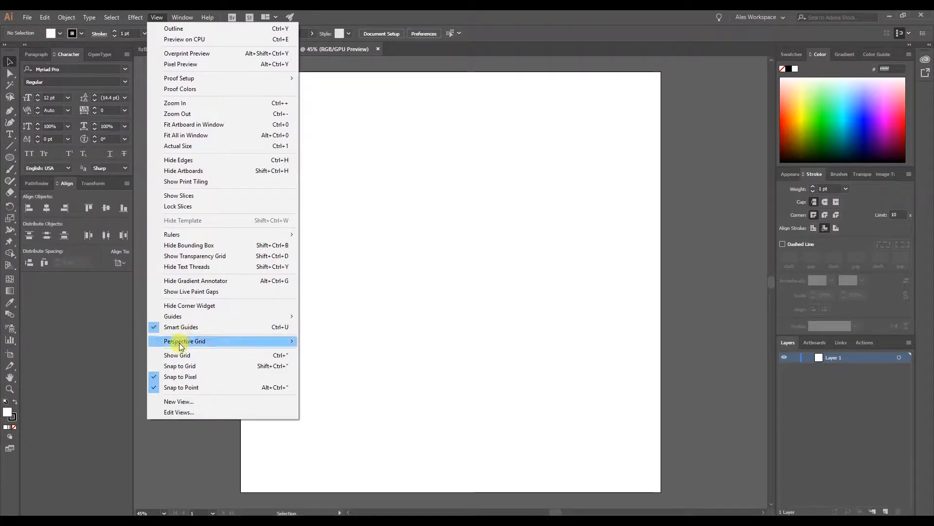
{"action": "left_click", "coordinate": [176, 444]}
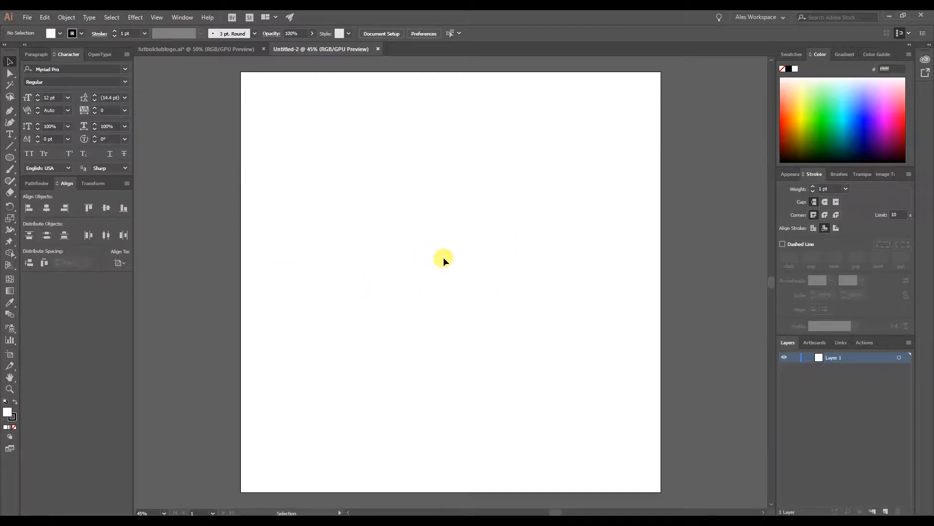
Draw a circle about 1302 px in diameter outward from near the middle of the artboard
{"action": "key", "text": "l"}
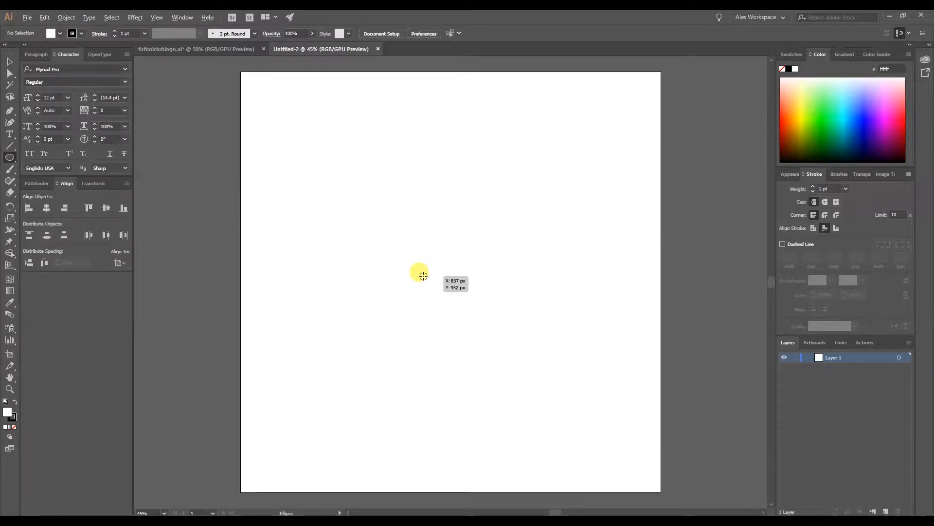
{"action": "left_click_drag", "start_coordinate": [447, 266], "coordinate": [565, 408]}
{"action": "left_click", "coordinate": [9, 62]}
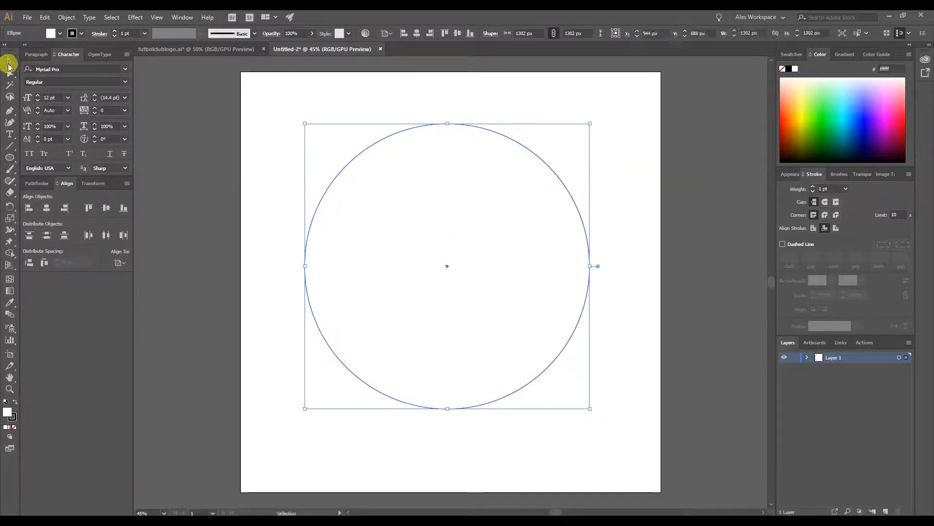
Move the circle down and to the right, away from the middle of the artboard
{"action": "left_click", "coordinate": [631, 185]}
{"action": "left_click_drag", "start_coordinate": [457, 127], "coordinate": [494, 156]}
{"action": "left_click", "coordinate": [565, 139]}
Remove the circle's stroke and fill the circle with black
{"action": "left_click", "coordinate": [540, 164]}
{"action": "left_click", "coordinate": [8, 418]}
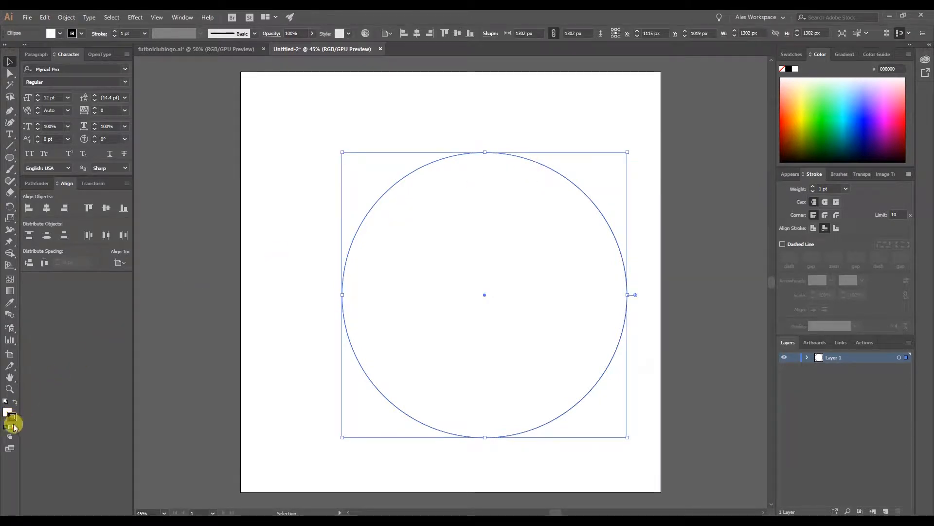
{"action": "left_click", "coordinate": [11, 426]}
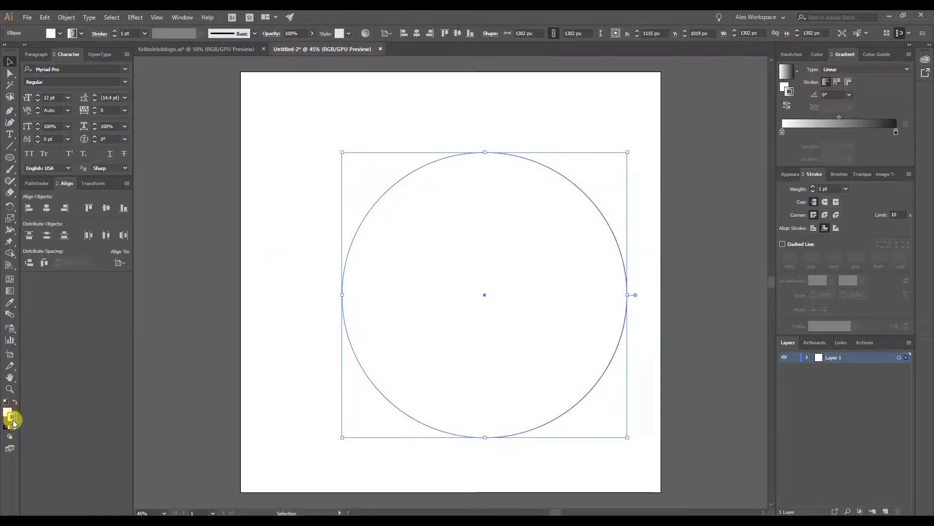
{"action": "left_click", "coordinate": [13, 427]}
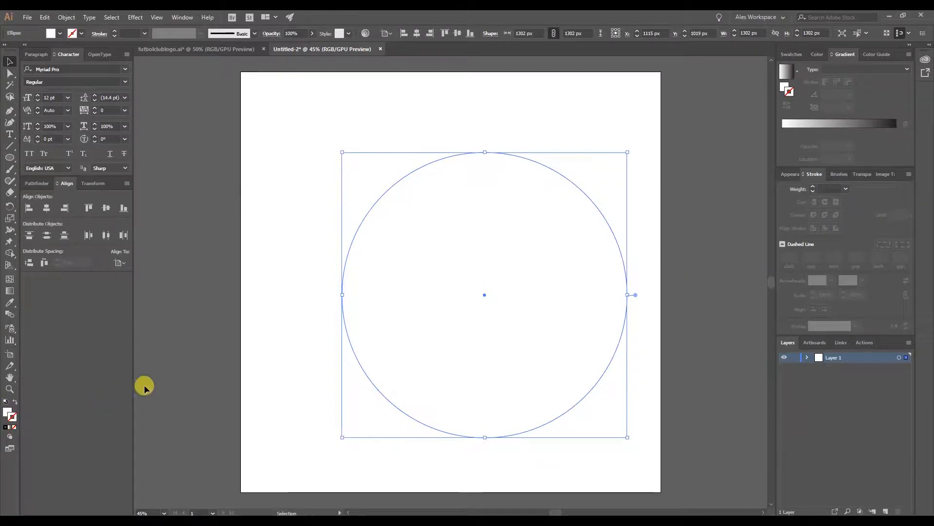
{"action": "left_click", "coordinate": [10, 411]}
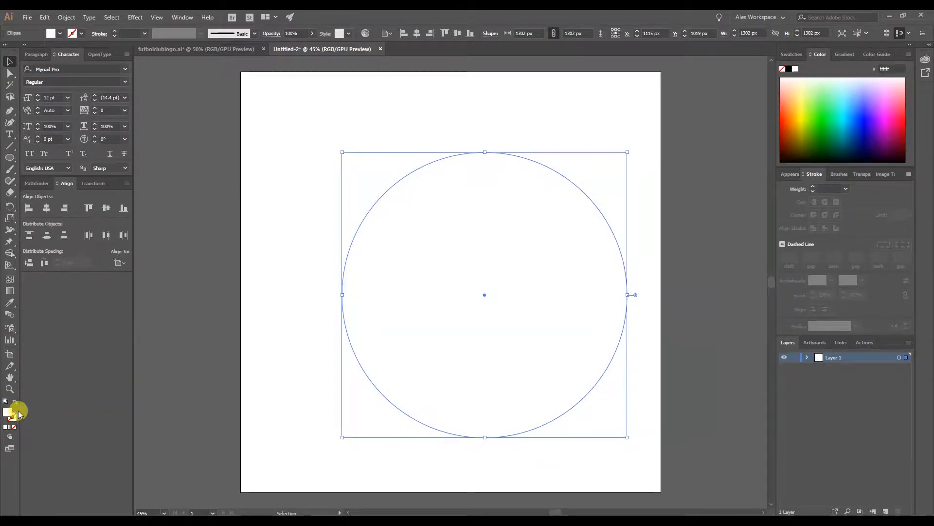
{"action": "left_click", "coordinate": [790, 69]}
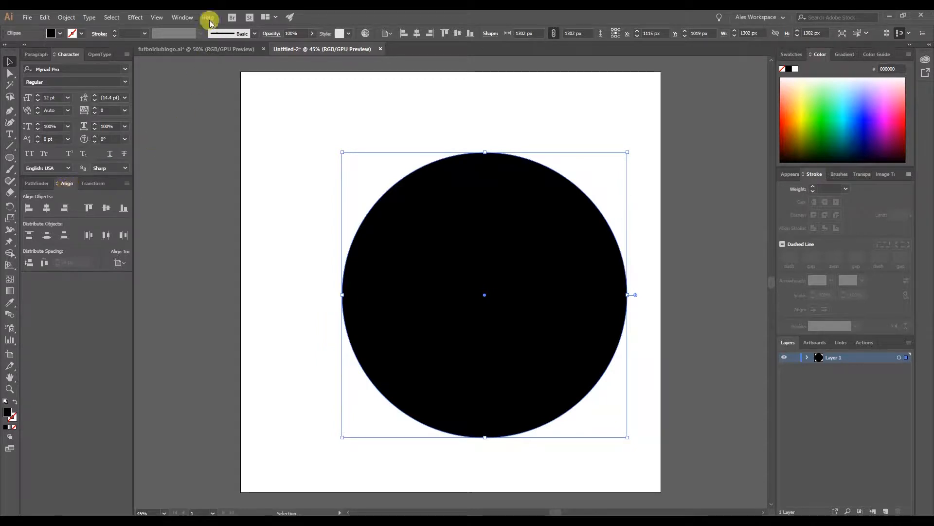
Center the black circle horizontally and vertically on the artboard
{"action": "left_click", "coordinate": [180, 18]}
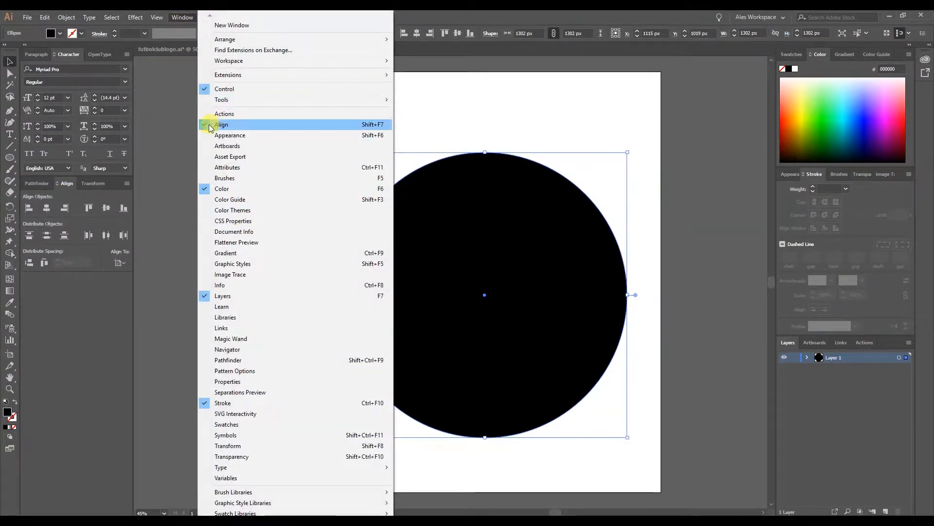
{"action": "left_click", "coordinate": [66, 181]}
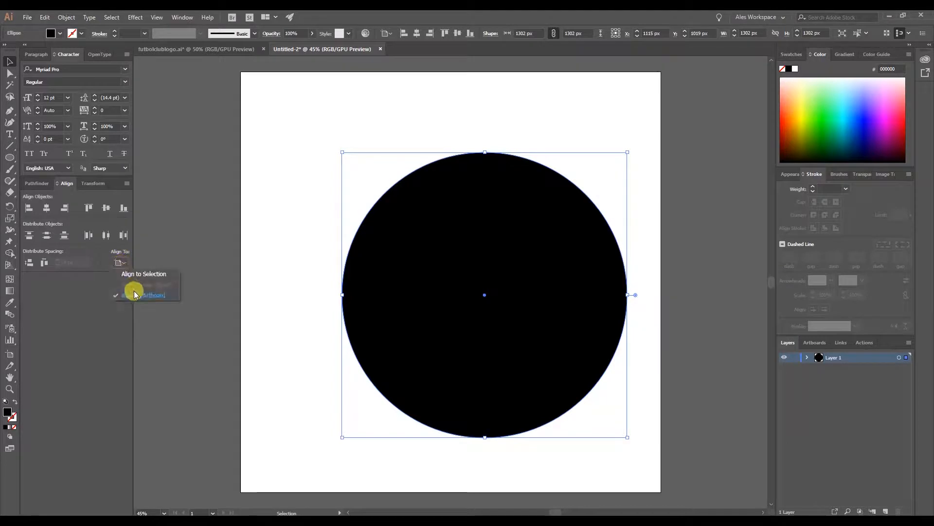
{"action": "left_click", "coordinate": [46, 209]}
{"action": "left_click", "coordinate": [106, 210]}
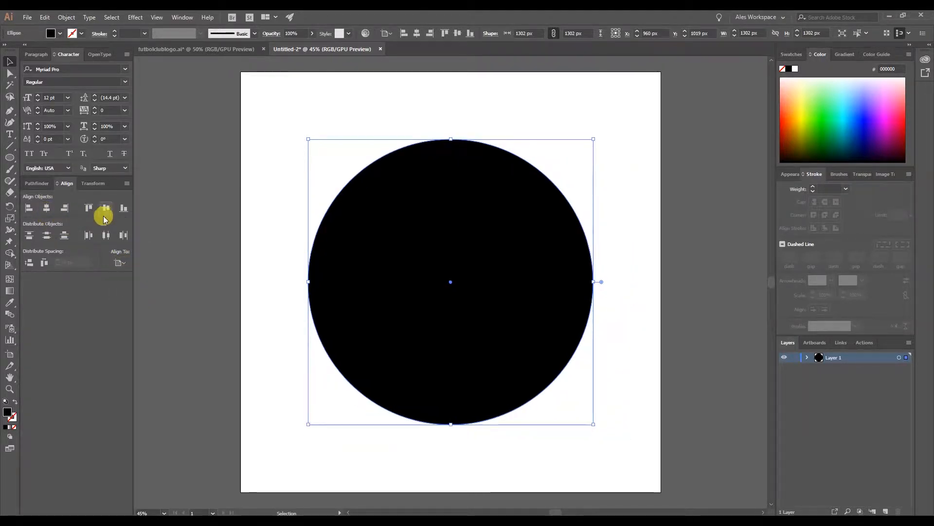
{"action": "left_click", "coordinate": [165, 169]}
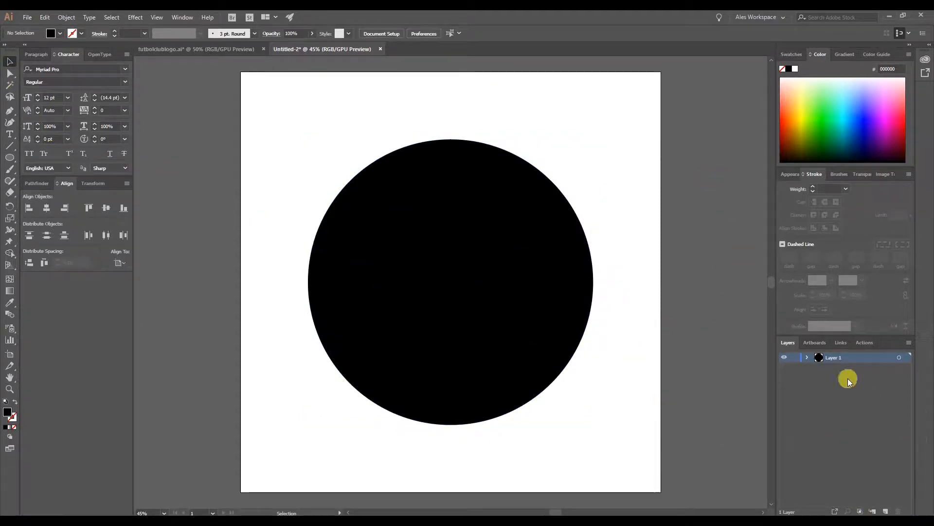
Duplicate the layer that holds the black circle
{"action": "left_click_drag", "start_coordinate": [851, 359], "coordinate": [854, 439]}
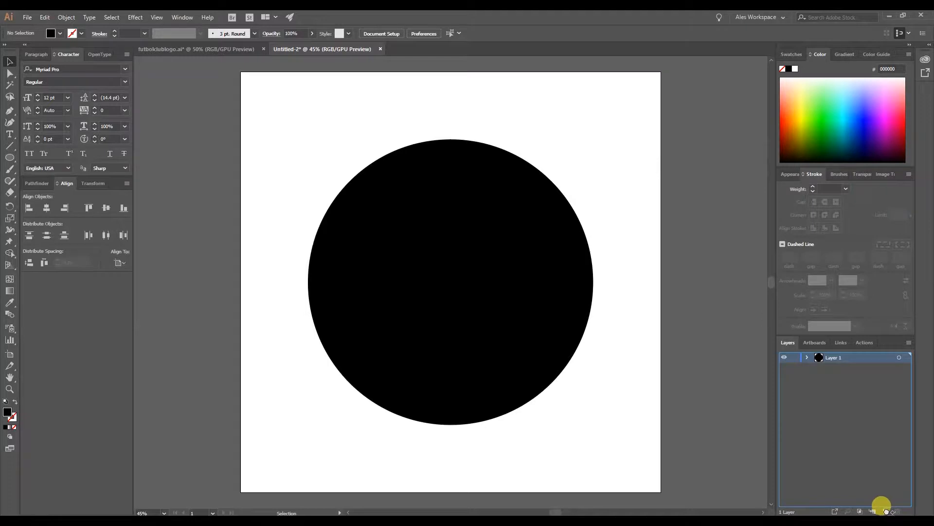
{"action": "left_click_drag", "start_coordinate": [887, 511], "coordinate": [886, 512]}
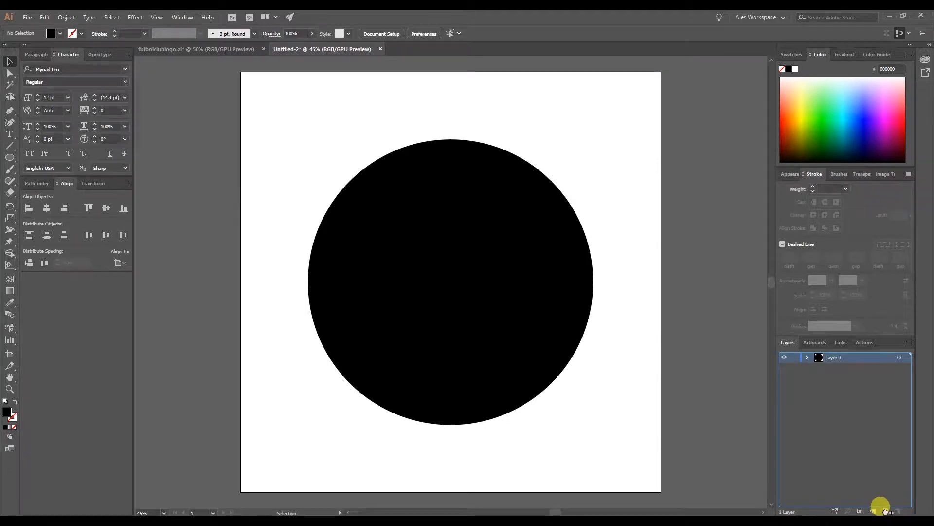
{"action": "left_click_drag", "start_coordinate": [886, 513], "coordinate": [886, 511]}
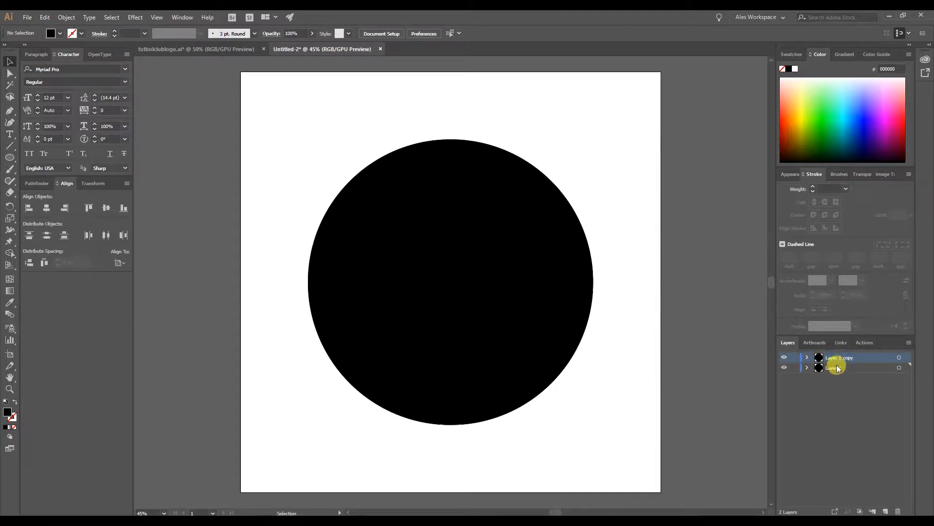
Swap the fill and stroke of the circle on the copied layer, giving it a black outline and no fill
{"action": "left_click", "coordinate": [453, 214]}
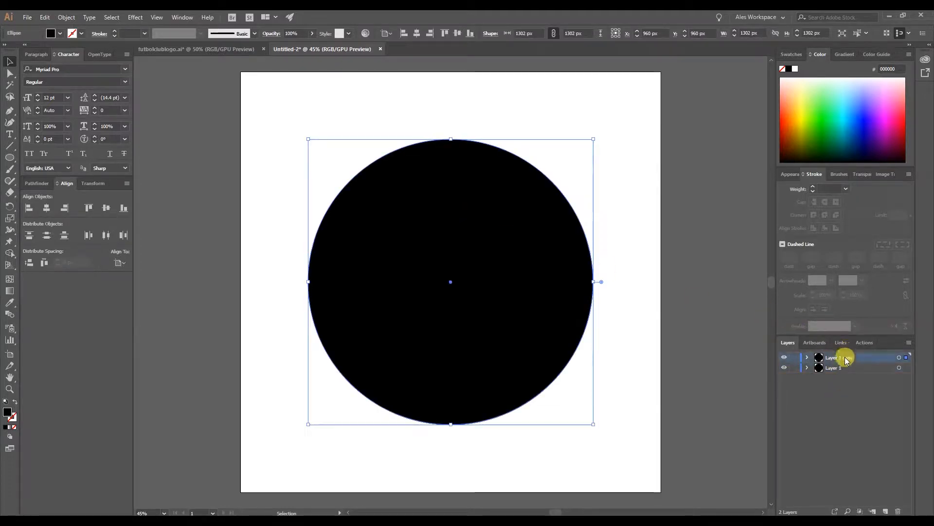
{"action": "left_click", "coordinate": [899, 357]}
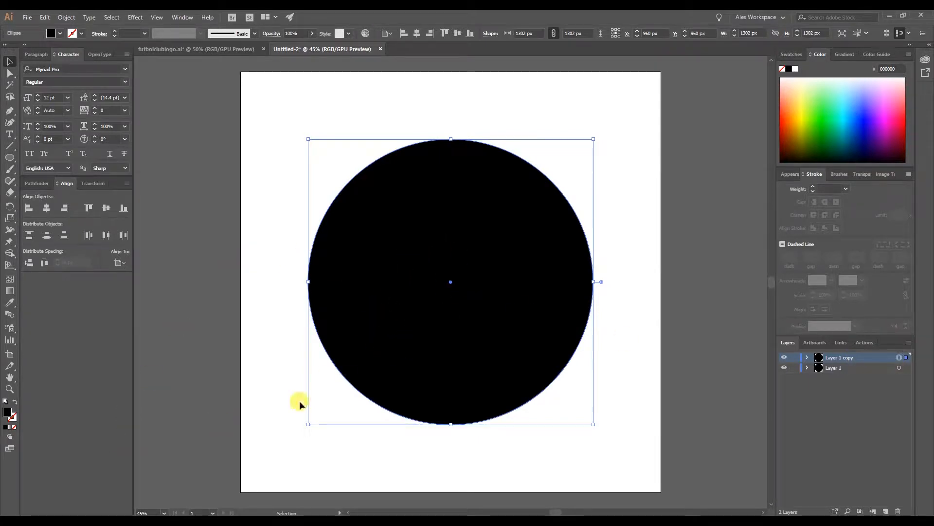
{"action": "left_click", "coordinate": [13, 419]}
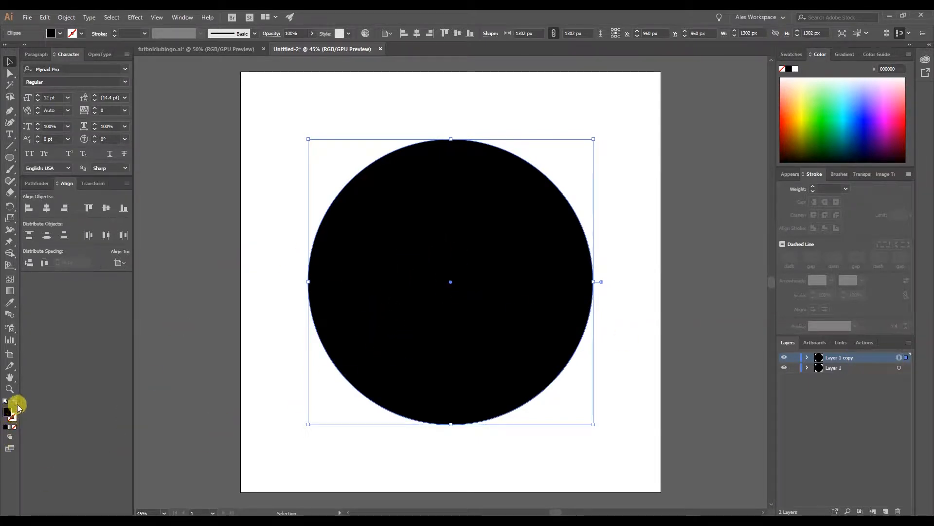
{"action": "left_click", "coordinate": [16, 402]}
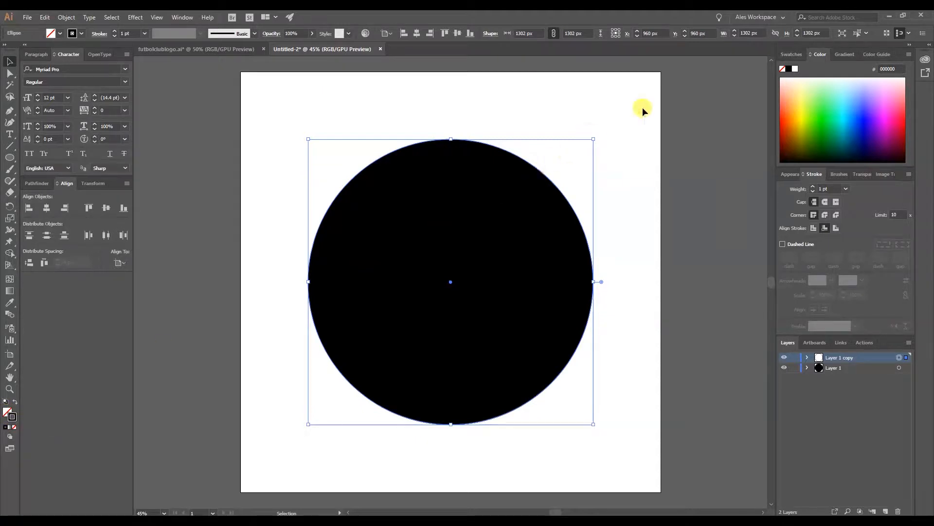
Change the stroke color of the copied circle to the yellow swatch
{"action": "left_click", "coordinate": [783, 55]}
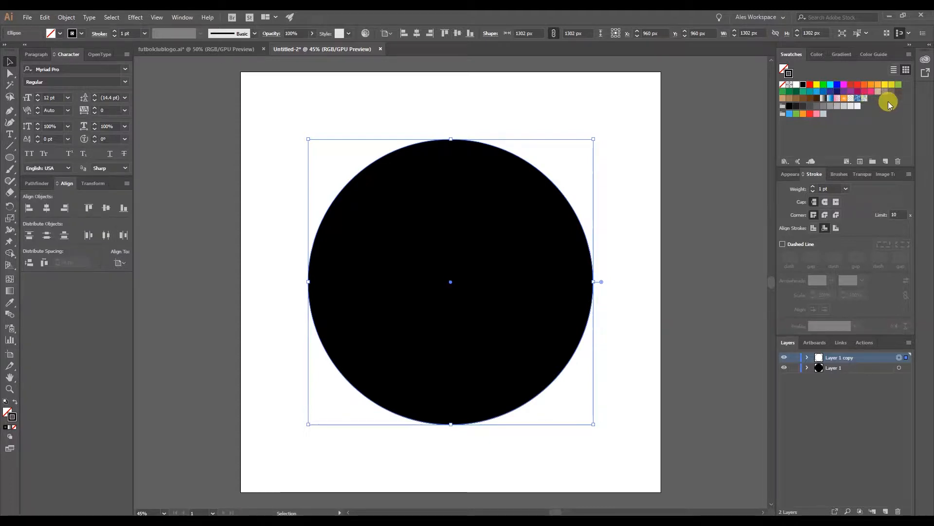
{"action": "left_click", "coordinate": [891, 85]}
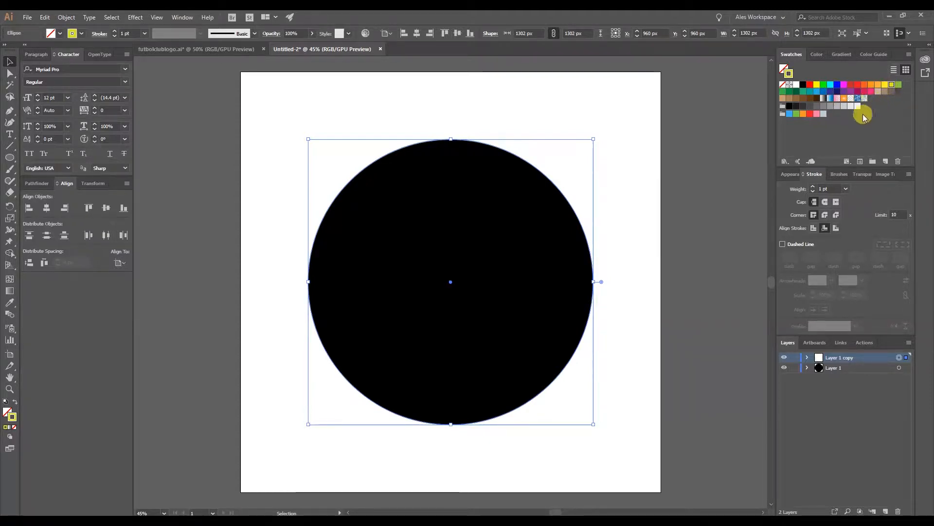
{"action": "left_click", "coordinate": [884, 85]}
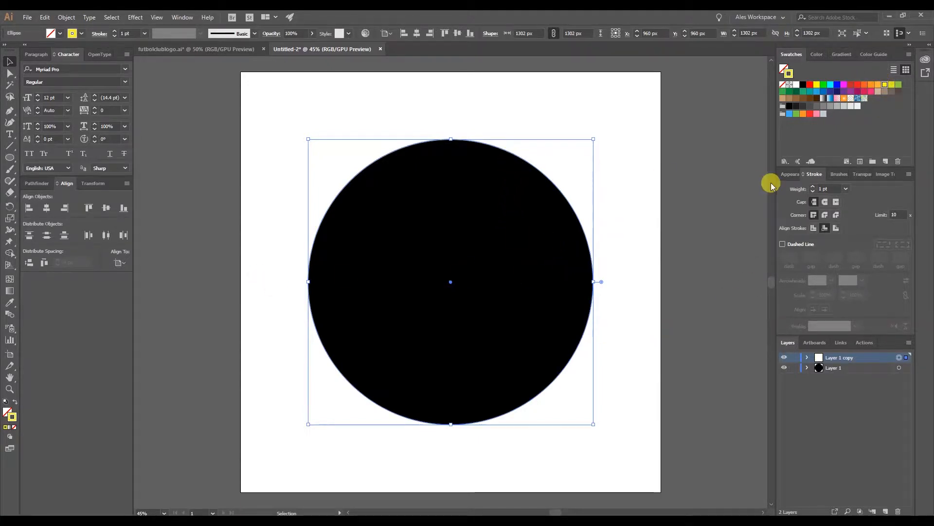
Set the yellow outline's stroke weight to 30 pt
{"action": "left_click", "coordinate": [796, 189]}
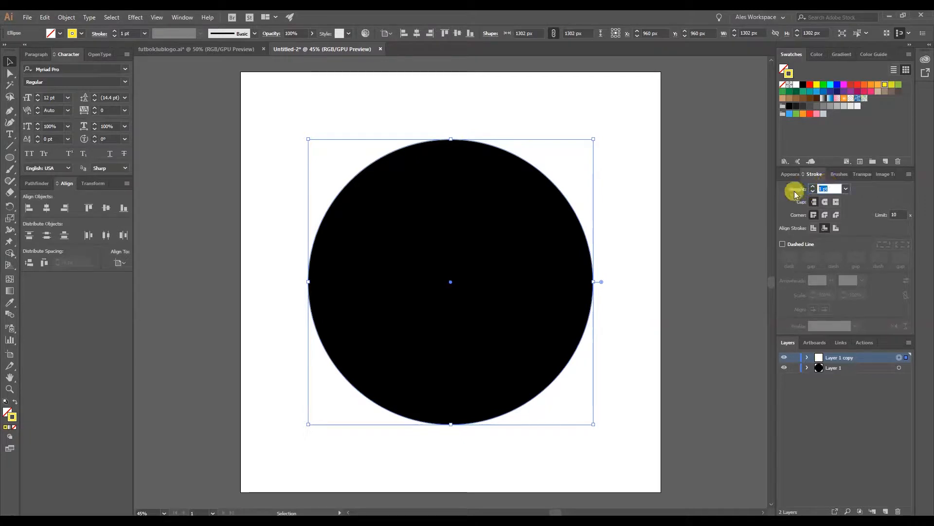
{"action": "key", "text": "Tab"}
{"action": "left_click", "coordinate": [882, 193]}
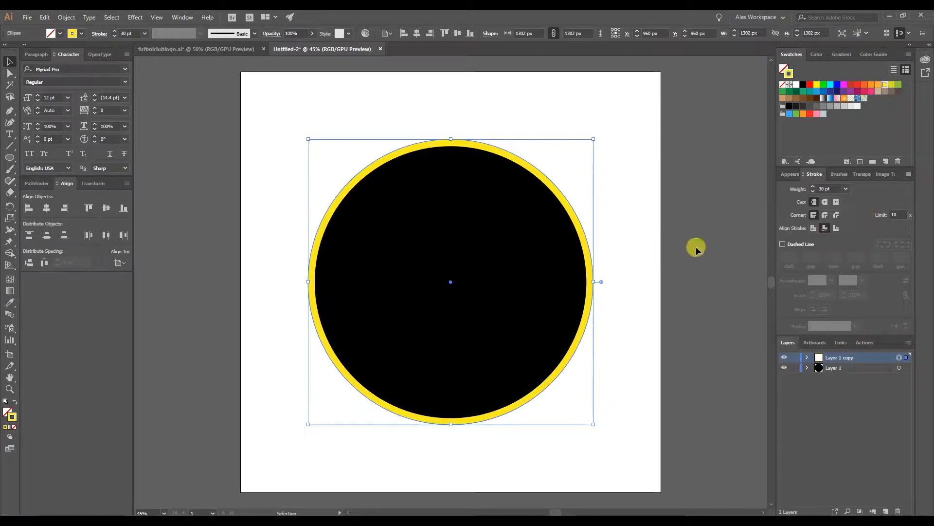
{"action": "left_click", "coordinate": [657, 258]}
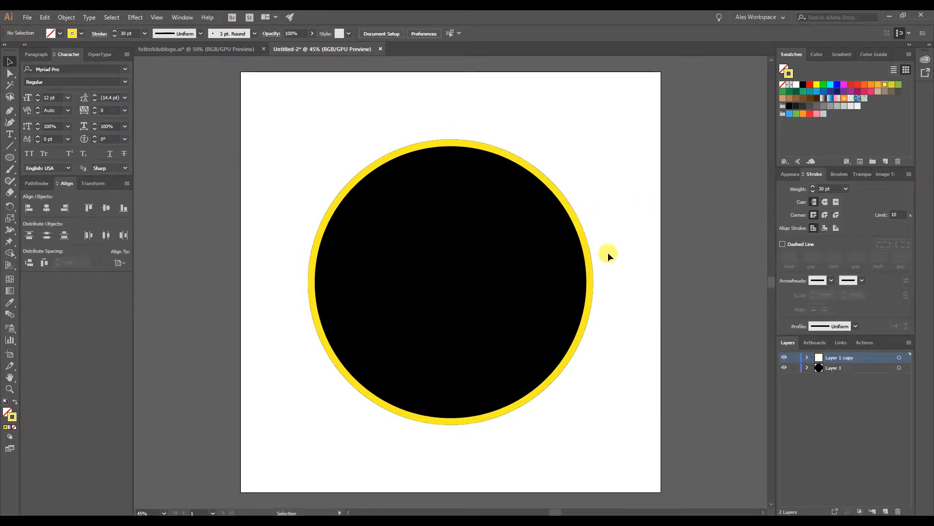
Align the yellow circle's stroke to the center of its path
{"action": "left_click", "coordinate": [572, 211]}
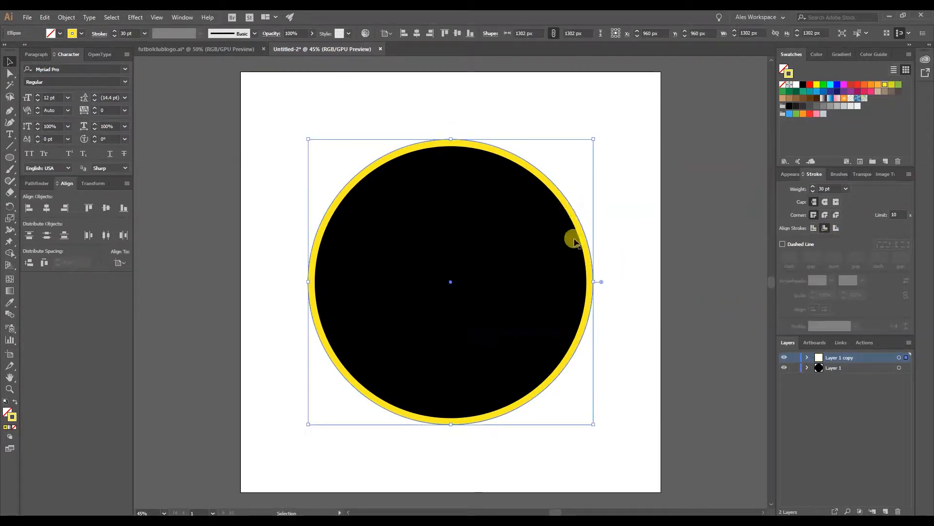
{"action": "left_click", "coordinate": [814, 228]}
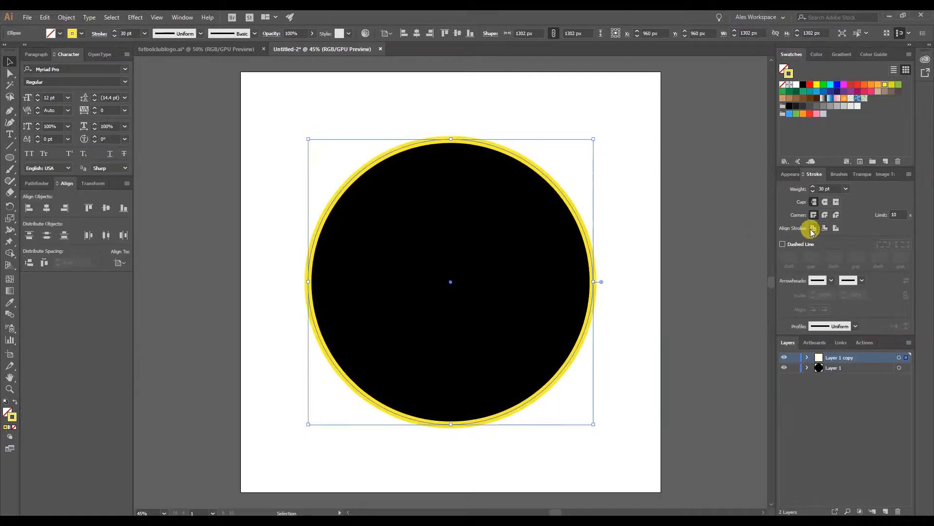
{"action": "left_click", "coordinate": [639, 275]}
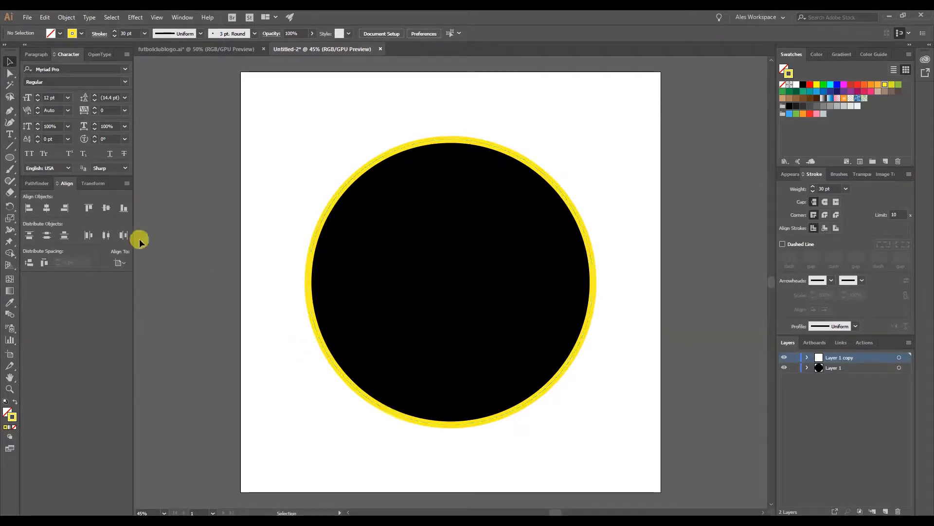
Draw a concentric circle about 918 px in diameter from the badge's center and remove its stroke
{"action": "left_click", "coordinate": [15, 159]}
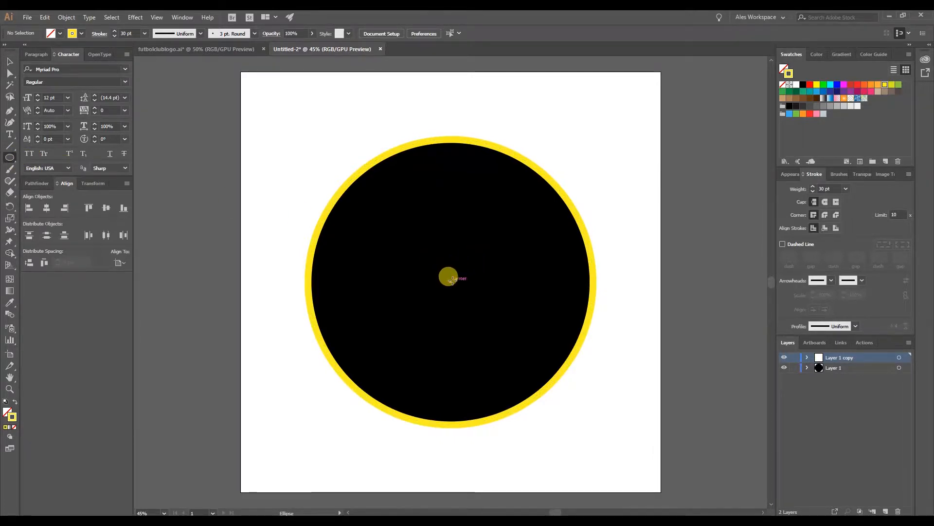
{"action": "mouse_move", "coordinate": [451, 281]}
{"action": "left_mouse_down"}
{"action": "mouse_move", "coordinate": [499, 362]}
{"action": "mouse_move", "coordinate": [535, 383]}
{"action": "left_mouse_up"}
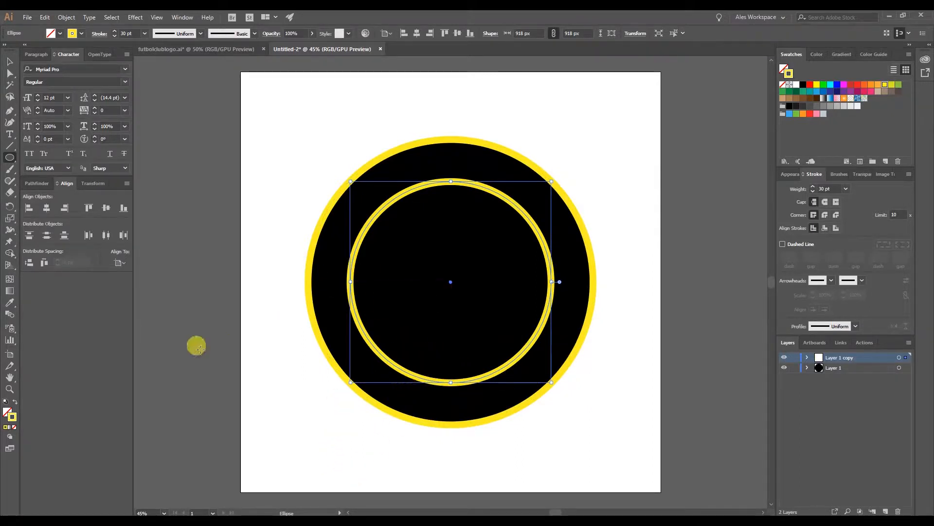
{"action": "left_click", "coordinate": [7, 417]}
{"action": "left_click", "coordinate": [14, 428]}
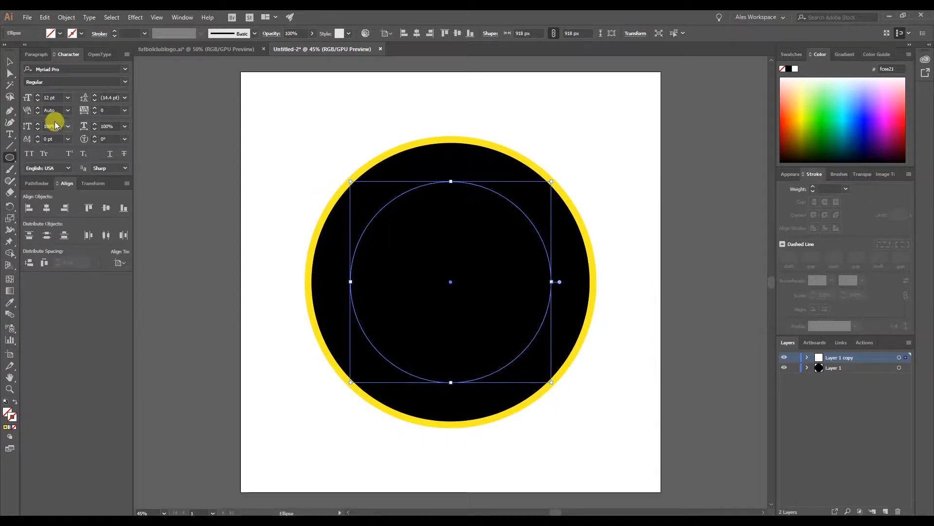
Convert the inner circle into a path for text with the Type on a Path tool, starting from its left side
{"action": "left_click", "coordinate": [9, 61]}
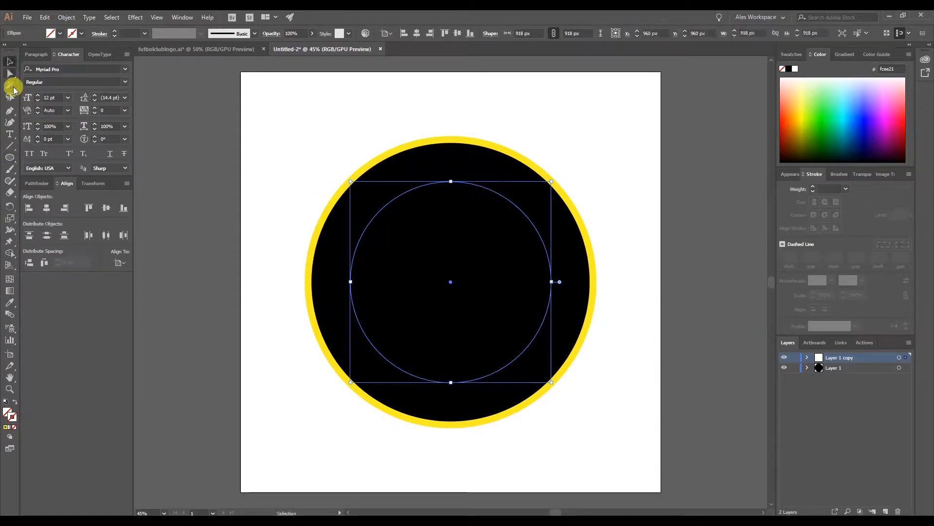
{"action": "left_click", "coordinate": [11, 136]}
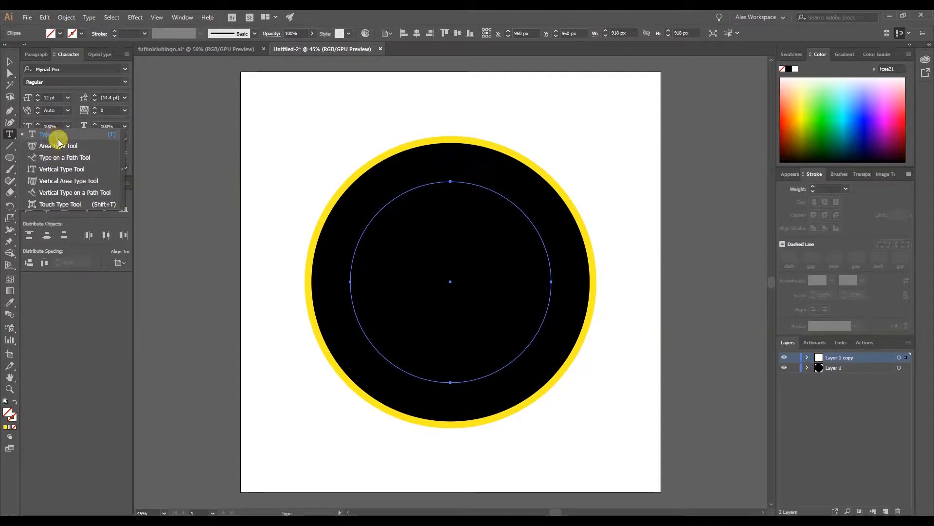
{"action": "left_click", "coordinate": [56, 158]}
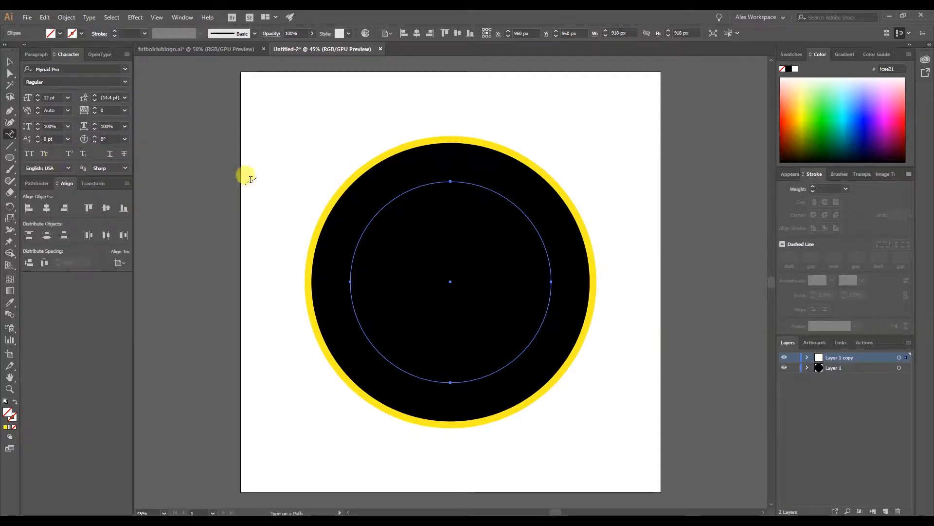
{"action": "left_click", "coordinate": [350, 287]}
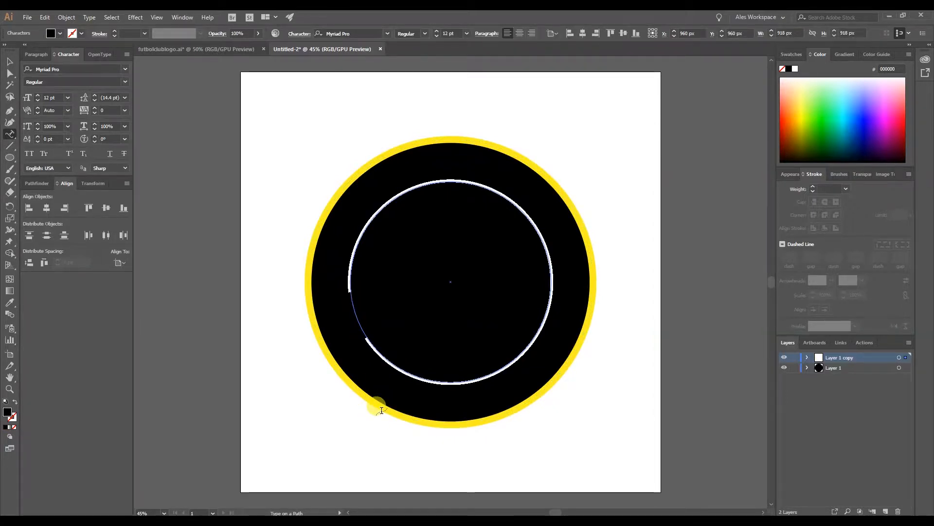
Format the circular placeholder text as 130 pt Soleil with a white fill
{"action": "left_click", "coordinate": [42, 97]}
{"action": "type", "text": "130"}
{"action": "key", "text": "Tab"}
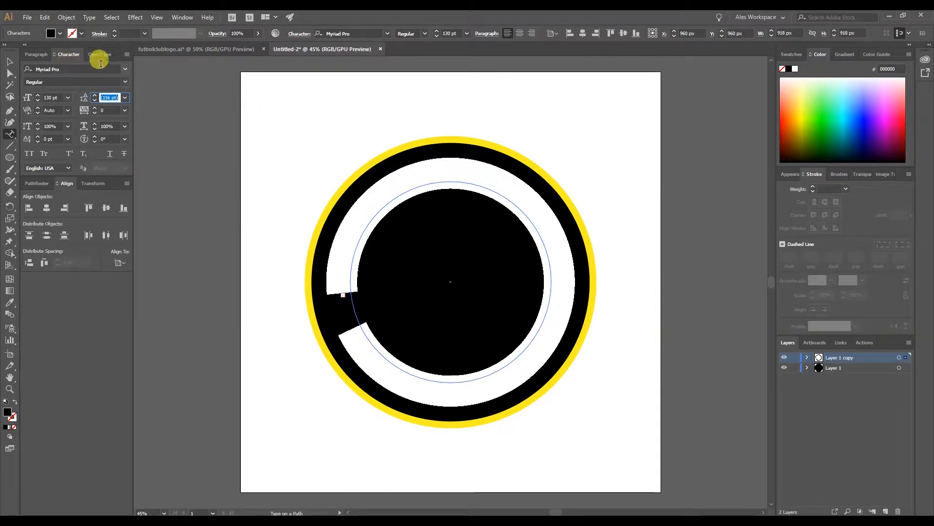
{"action": "left_click", "coordinate": [125, 69]}
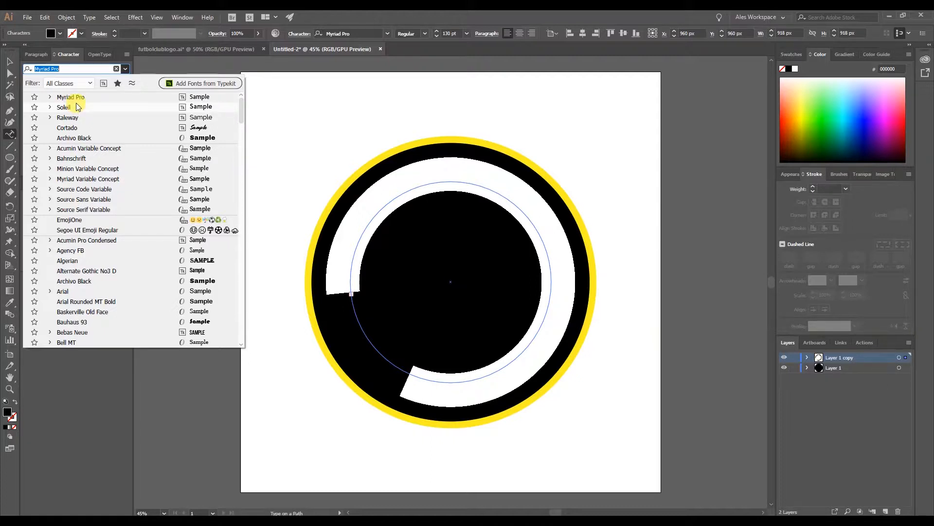
{"action": "left_click", "coordinate": [66, 107]}
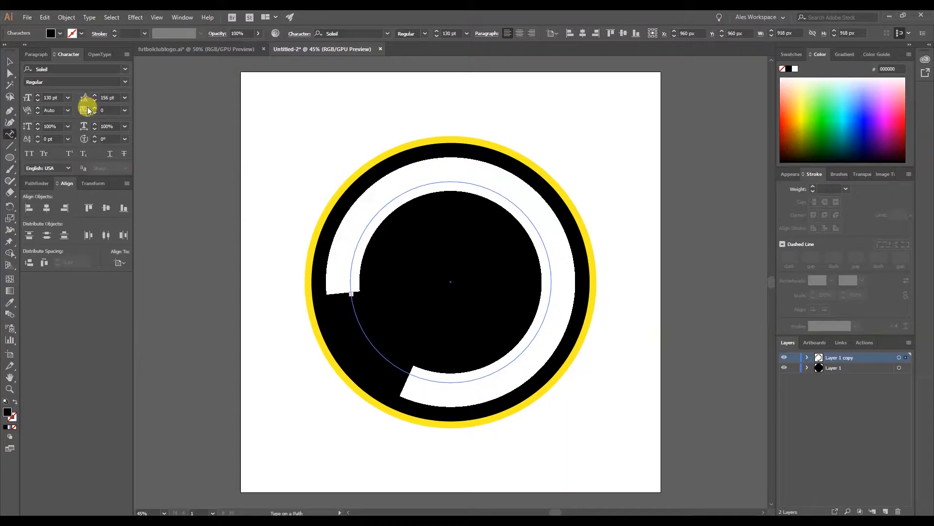
{"action": "left_click", "coordinate": [796, 69]}
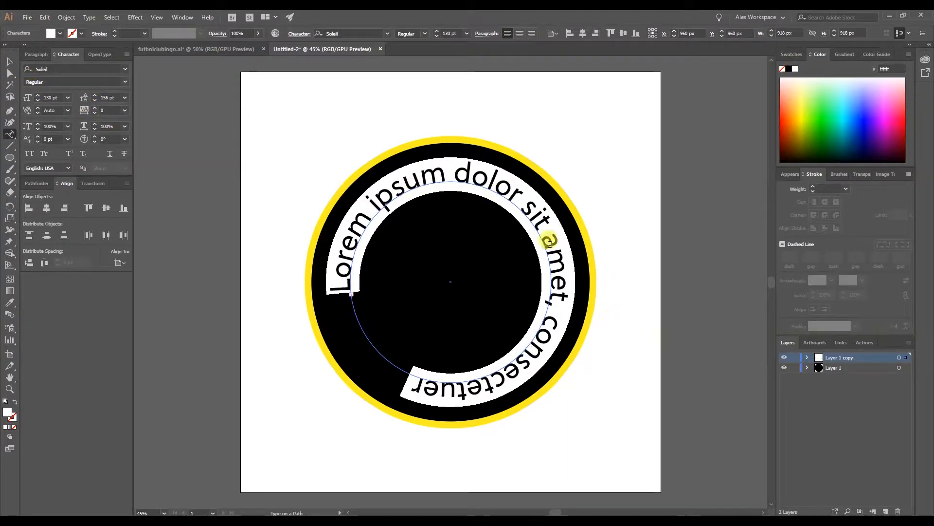
Set all of the circular placeholder text to all caps in the Bold style
{"action": "left_click", "coordinate": [209, 51]}
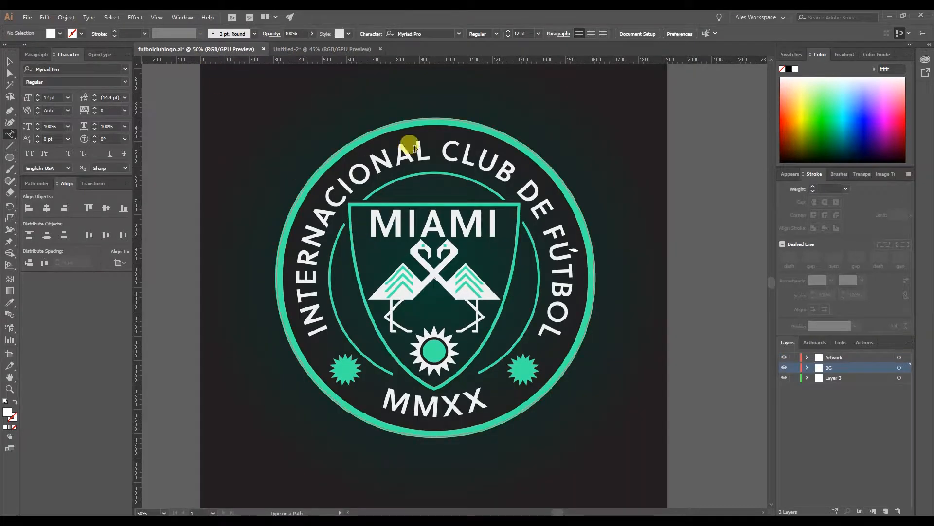
{"action": "left_click", "coordinate": [341, 49]}
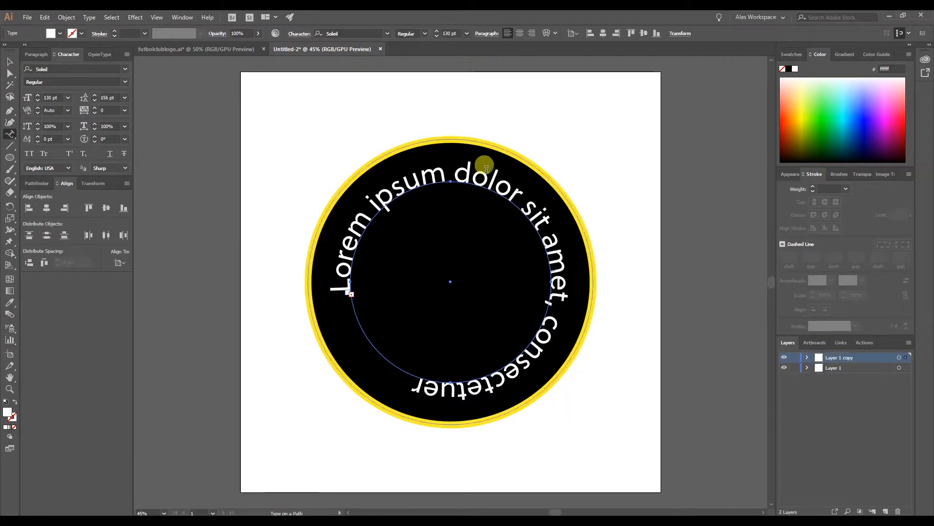
{"action": "double_click", "coordinate": [417, 181]}
{"action": "key", "text": "ctrl+a"}
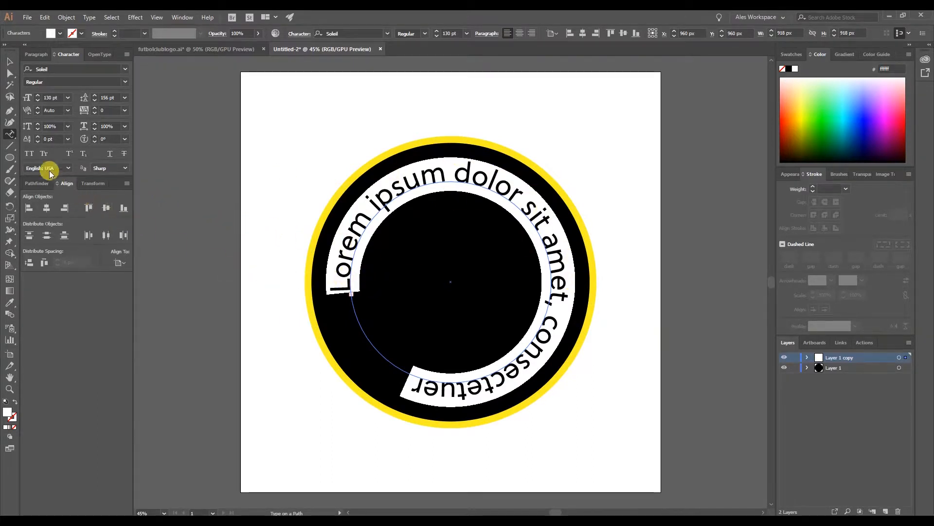
{"action": "left_click", "coordinate": [30, 154]}
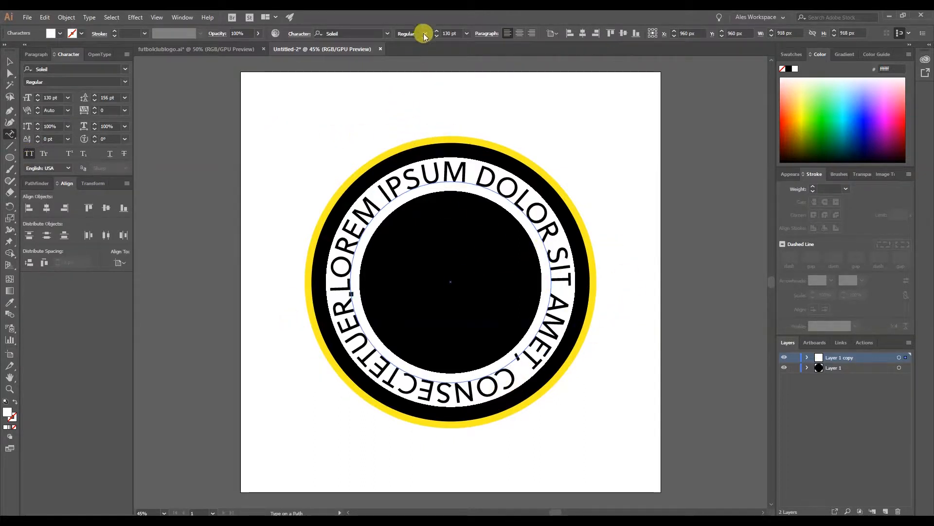
{"action": "left_click", "coordinate": [123, 82]}
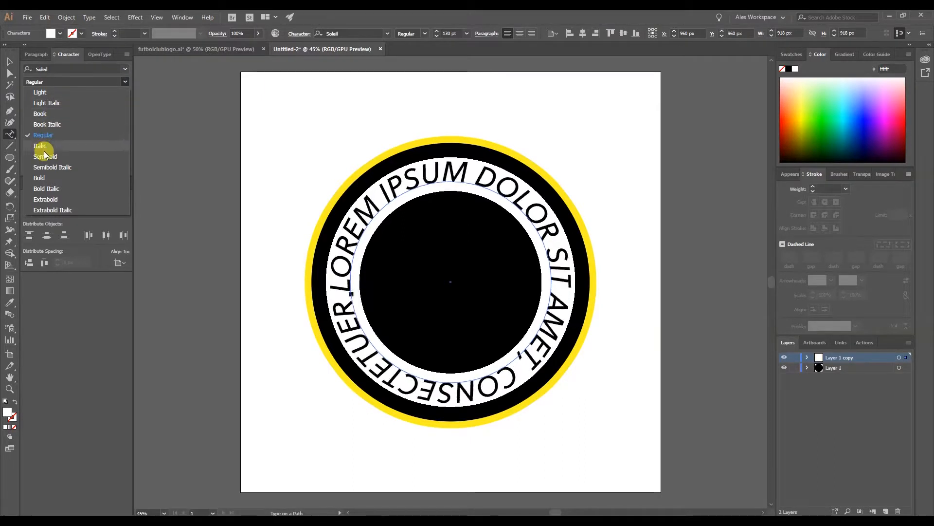
{"action": "left_click", "coordinate": [40, 177]}
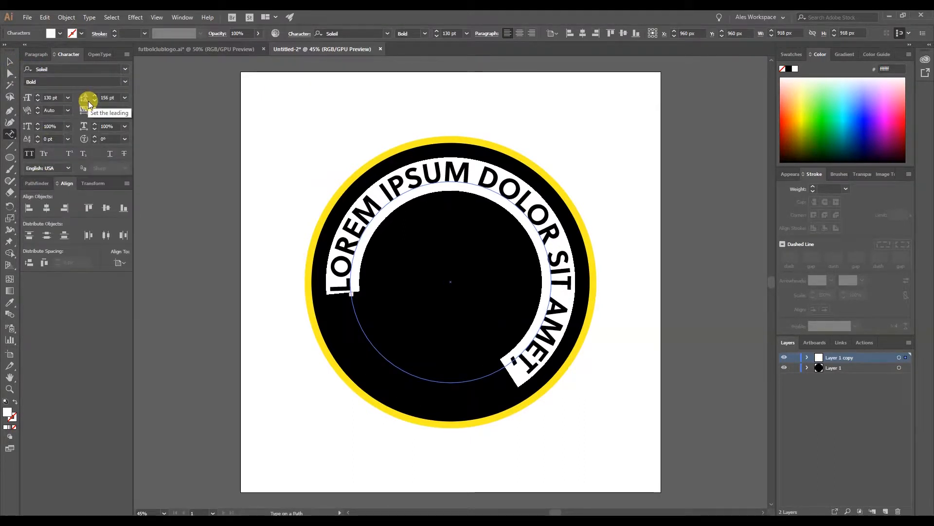
Replace the placeholder text on the circle with "INTERNACIONAL CLUB DE FUTBOL" and deselect it
{"action": "key", "text": "BackSpace"}
{"action": "type", "text": "I"}
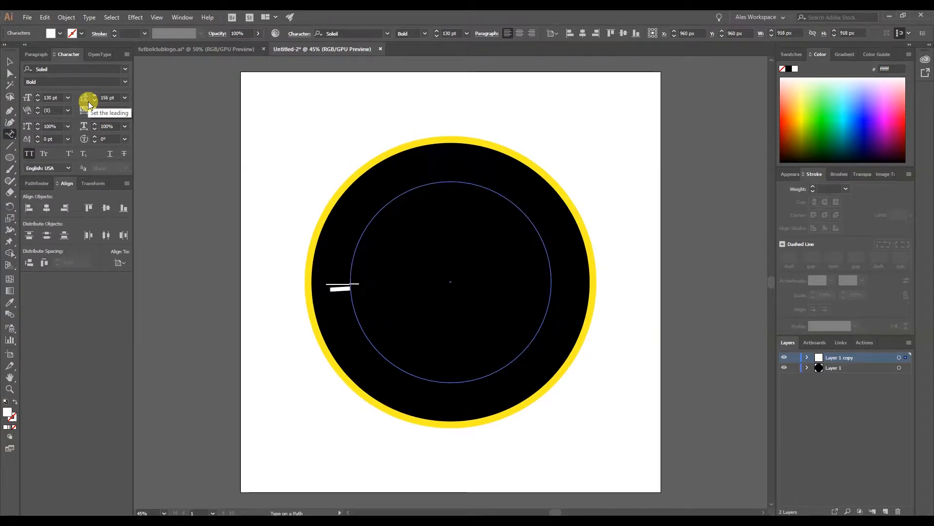
{"action": "type", "text": "NTERNACIONAL"}
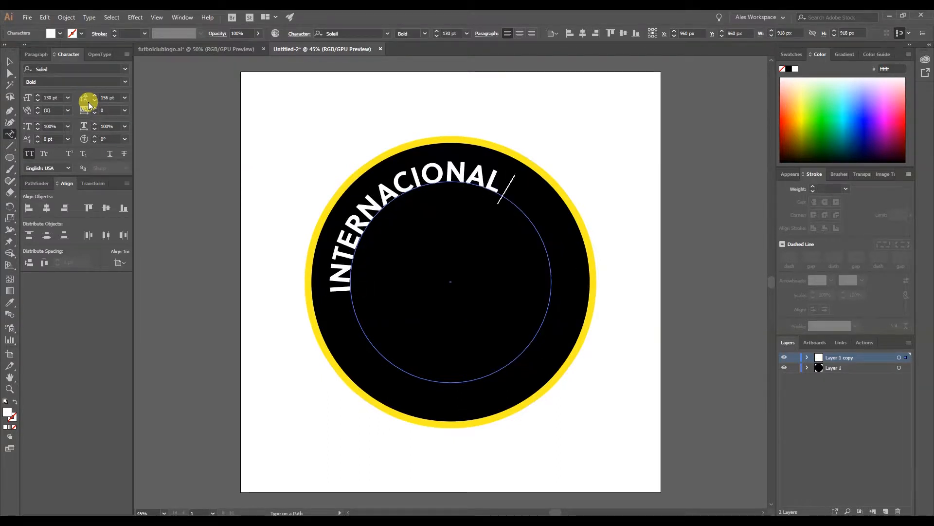
{"action": "type", "text": " CLUB DE FUTBOL"}
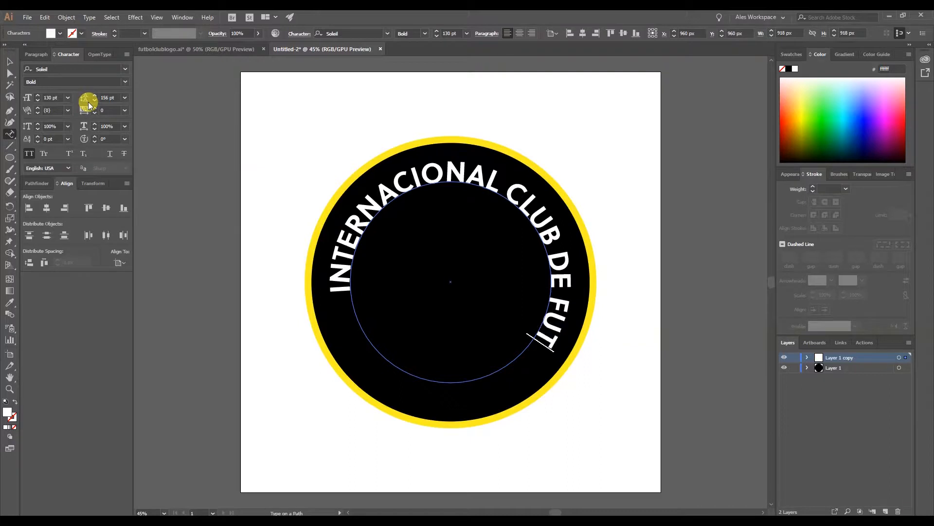
{"action": "left_click", "coordinate": [9, 61]}
{"action": "left_click", "coordinate": [187, 165]}
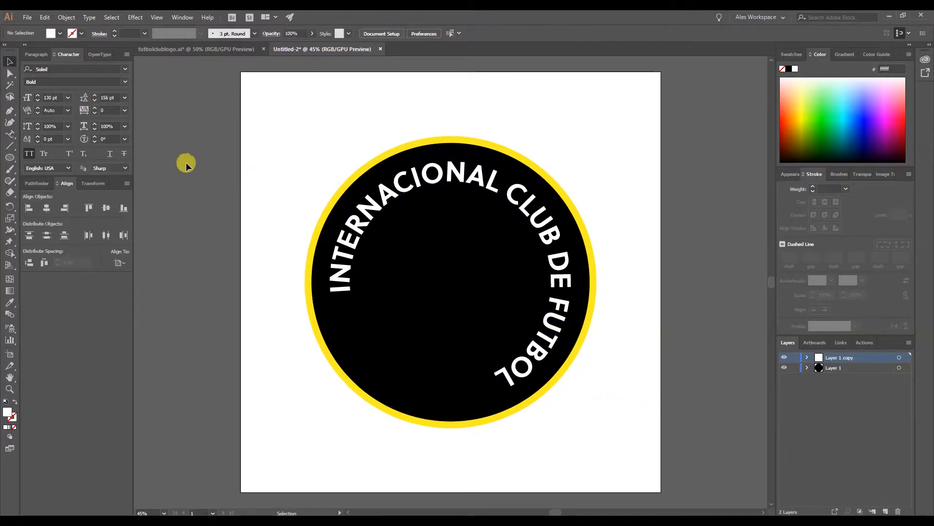
Rotate the circular text counterclockwise so it arches over the top of the badge
{"action": "left_click", "coordinate": [410, 183]}
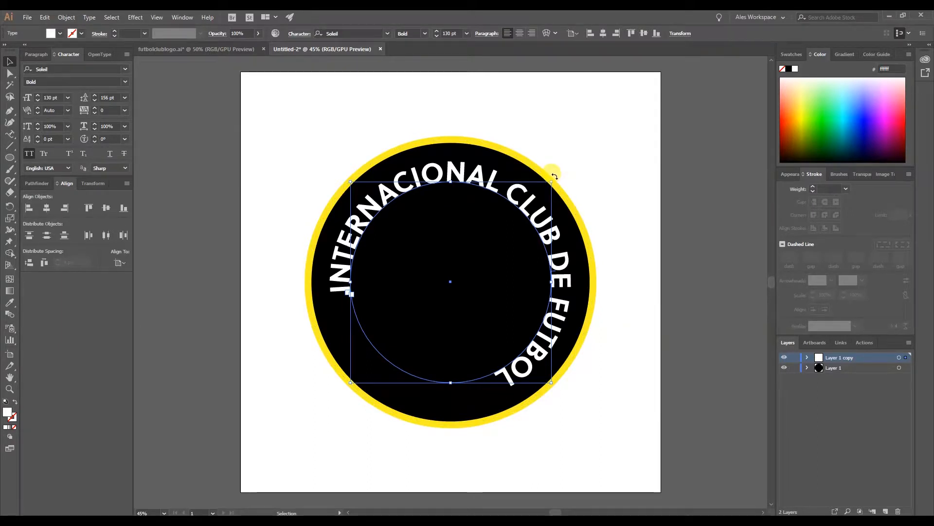
{"action": "left_click_drag", "start_coordinate": [554, 175], "coordinate": [494, 117]}
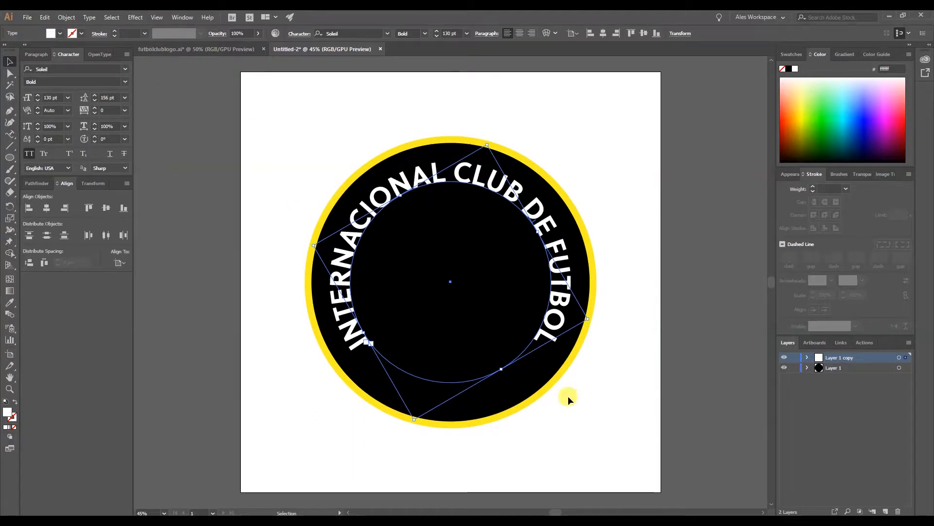
Show the rulers and place a horizontal guide just below the two ends of the lettering
{"action": "left_click", "coordinate": [157, 17]}
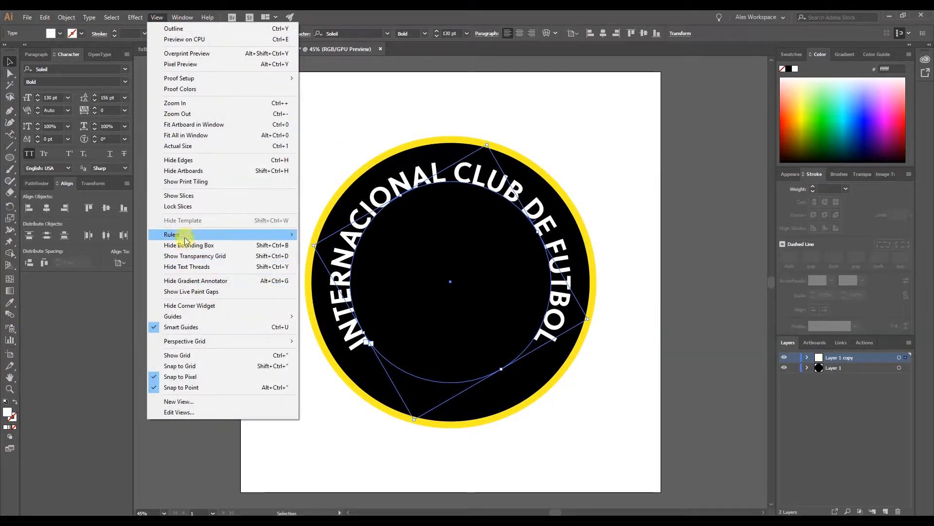
{"action": "mouse_move", "coordinate": [292, 234]}
{"action": "left_click", "coordinate": [324, 235]}
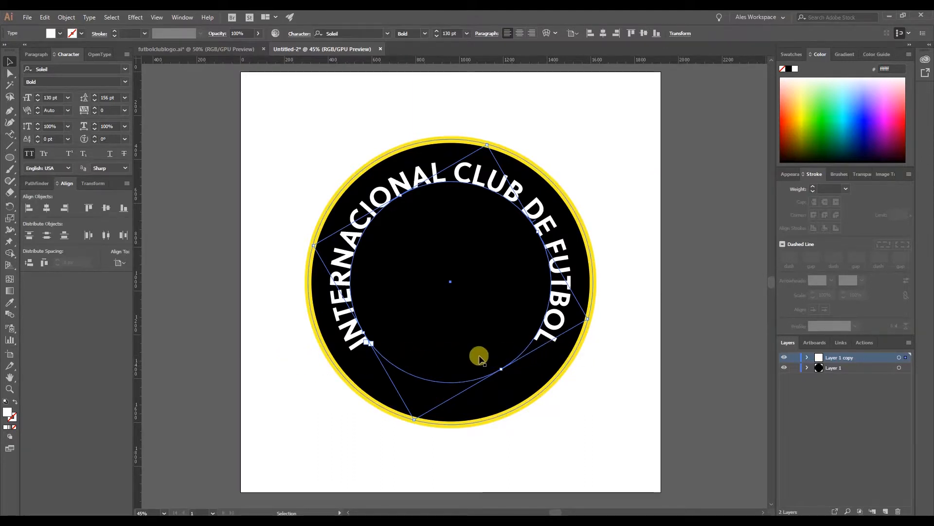
{"action": "left_click_drag", "start_coordinate": [466, 63], "coordinate": [448, 355]}
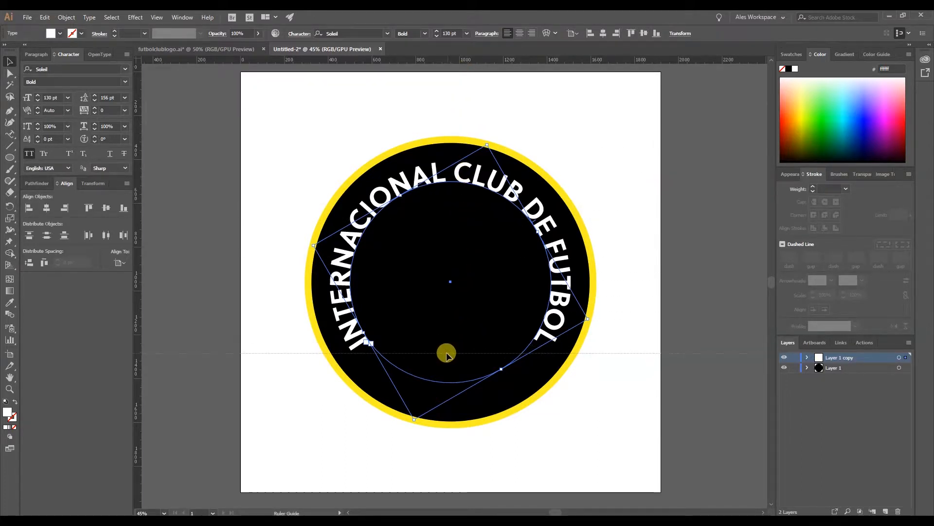
{"action": "left_click_drag", "start_coordinate": [443, 353], "coordinate": [443, 352]}
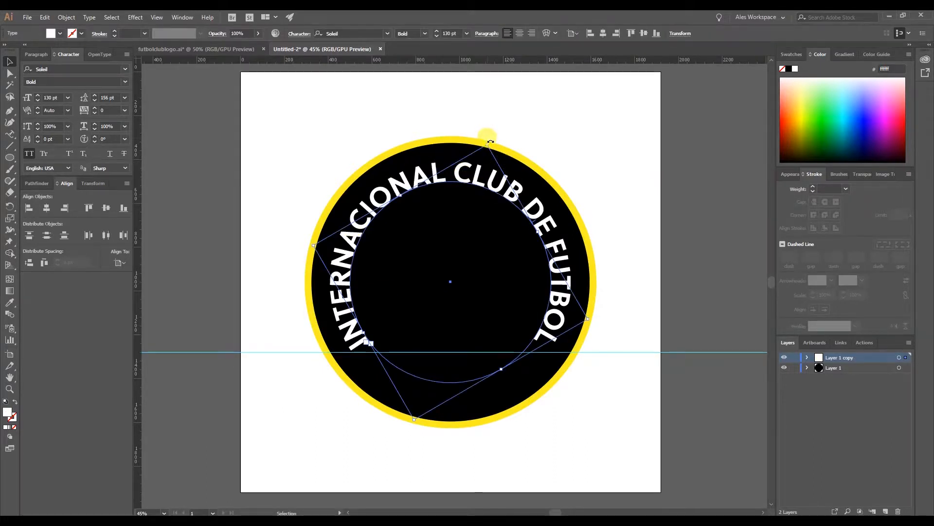
Rotate the circular text slightly clockwise to level its ends and nudge the guide up against them
{"action": "left_click_drag", "start_coordinate": [489, 142], "coordinate": [492, 142]}
{"action": "left_click_drag", "start_coordinate": [496, 141], "coordinate": [497, 139]}
{"action": "left_click_drag", "start_coordinate": [434, 354], "coordinate": [440, 349]}
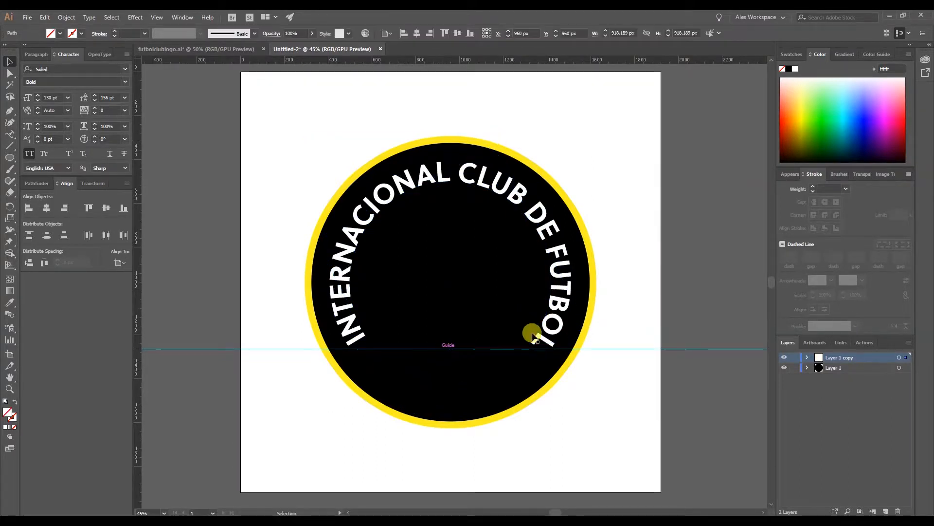
Delete the horizontal guide below the lettering
{"action": "left_click", "coordinate": [707, 349]}
{"action": "key", "text": "Delete"}
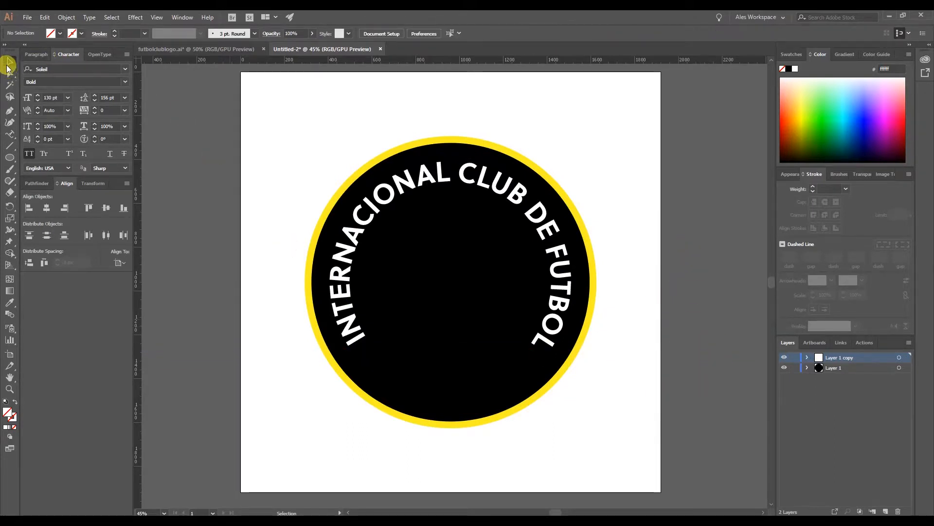
{"action": "left_click", "coordinate": [780, 244]}
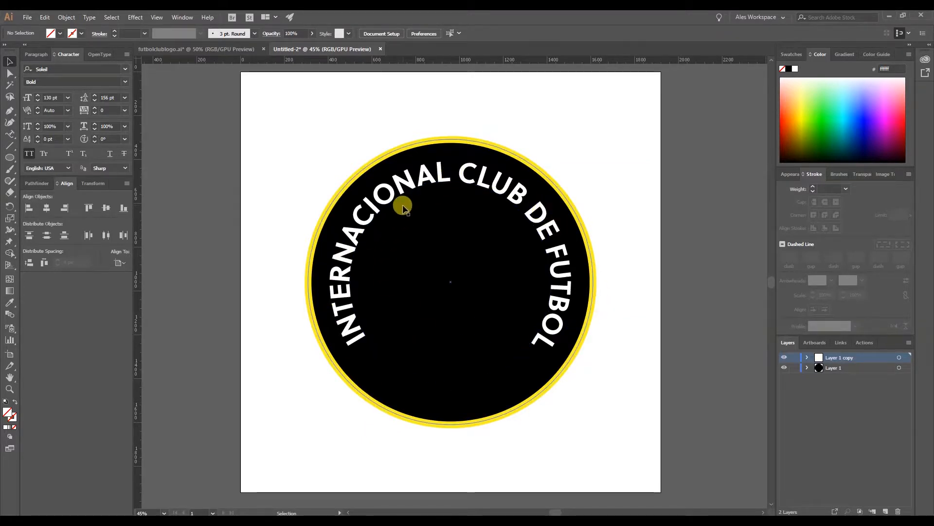
Enlarge the circular text and its path slightly from the center, and set the font size to 132 pt
{"action": "left_click", "coordinate": [558, 248]}
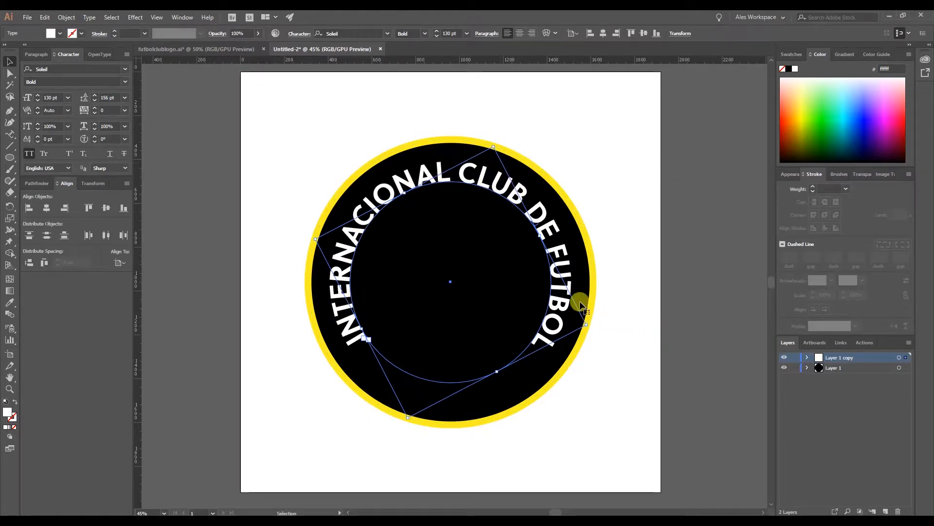
{"action": "left_click_drag", "start_coordinate": [587, 324], "coordinate": [607, 320]}
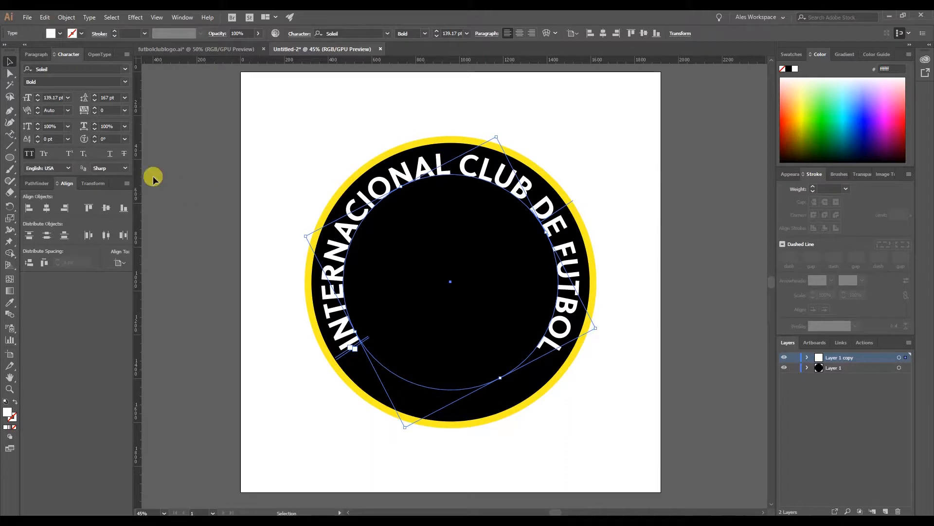
{"action": "left_click", "coordinate": [53, 98]}
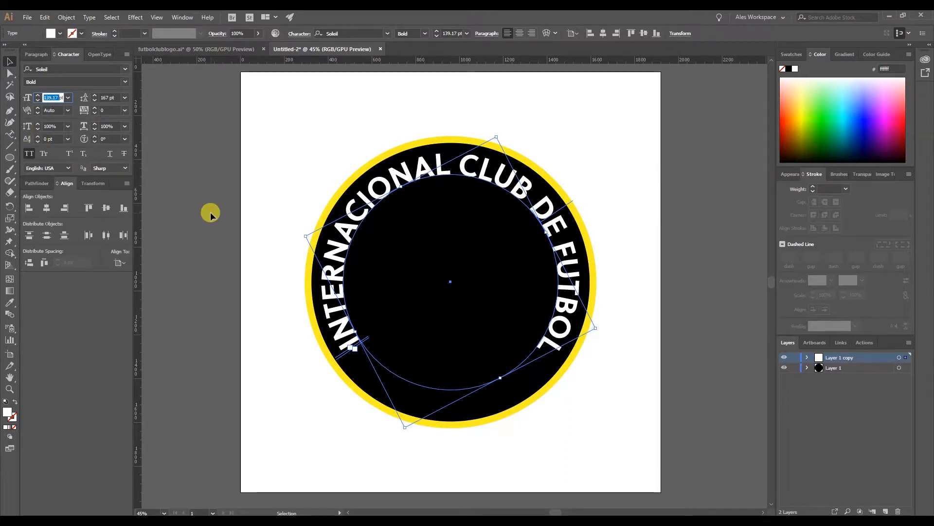
{"action": "type", "text": "132"}
{"action": "key", "text": "Tab"}
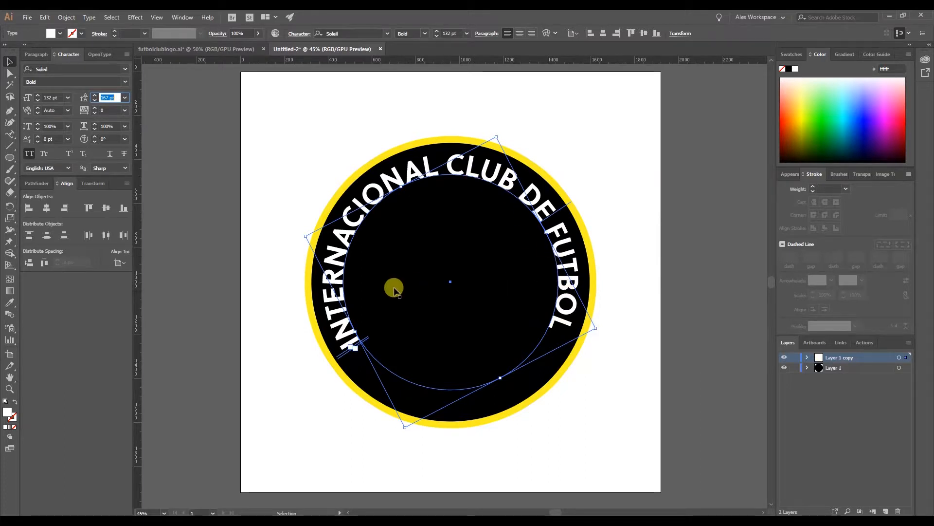
Rotate the enlarged text slightly clockwise and place a new horizontal guide near its lower ends
{"action": "left_click_drag", "start_coordinate": [498, 133], "coordinate": [505, 132]}
{"action": "left_click_drag", "start_coordinate": [461, 71], "coordinate": [418, 347]}
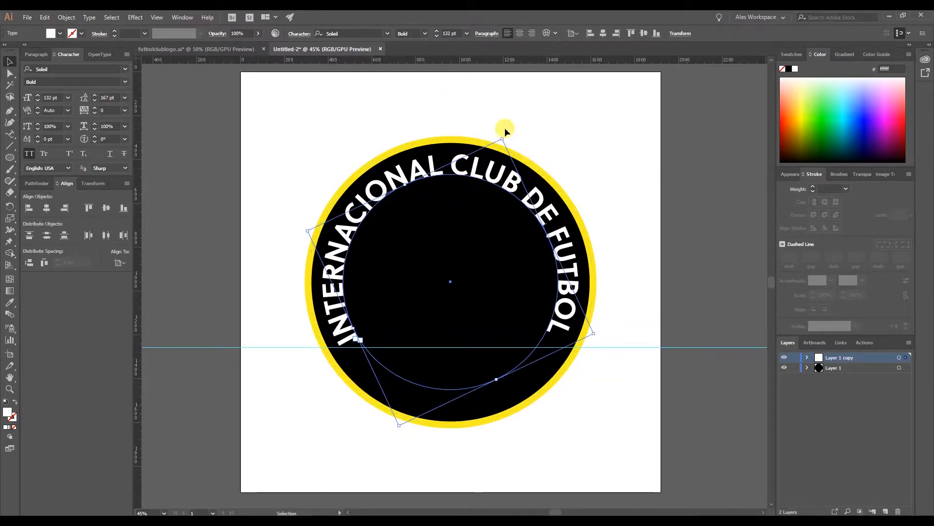
Rotate the circular text slightly to level its ends against the raised horizontal guide, and delete the guide
{"action": "left_click_drag", "start_coordinate": [508, 134], "coordinate": [518, 130]}
{"action": "left_click_drag", "start_coordinate": [453, 347], "coordinate": [454, 341]}
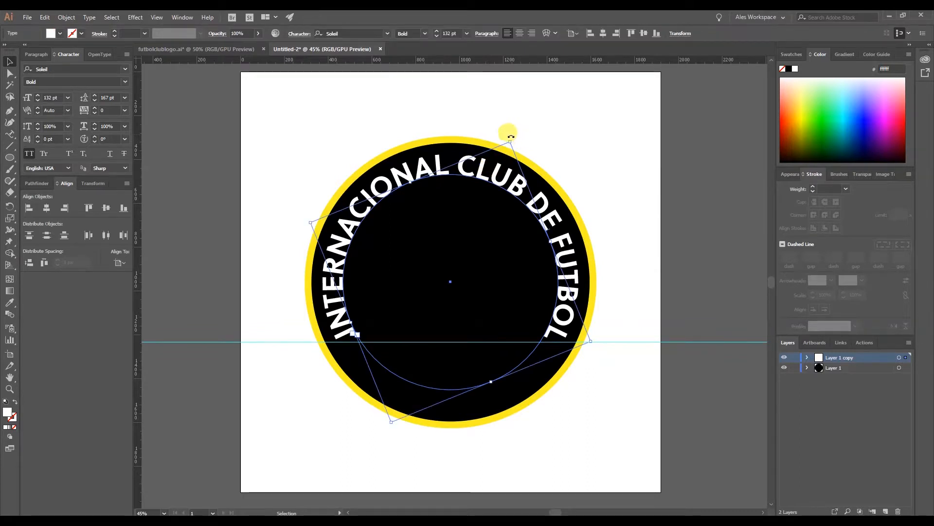
{"action": "left_click_drag", "start_coordinate": [511, 138], "coordinate": [509, 134]}
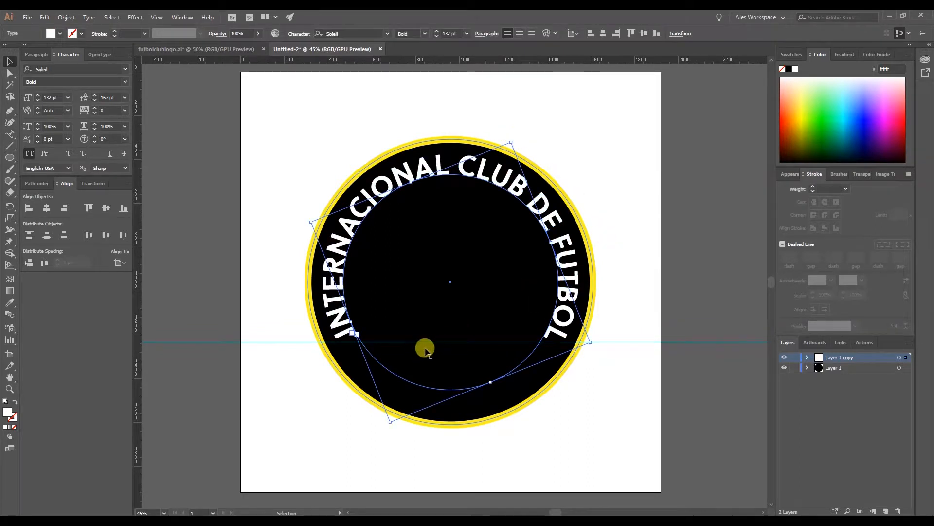
{"action": "left_click", "coordinate": [737, 344]}
{"action": "key", "text": "Delete"}
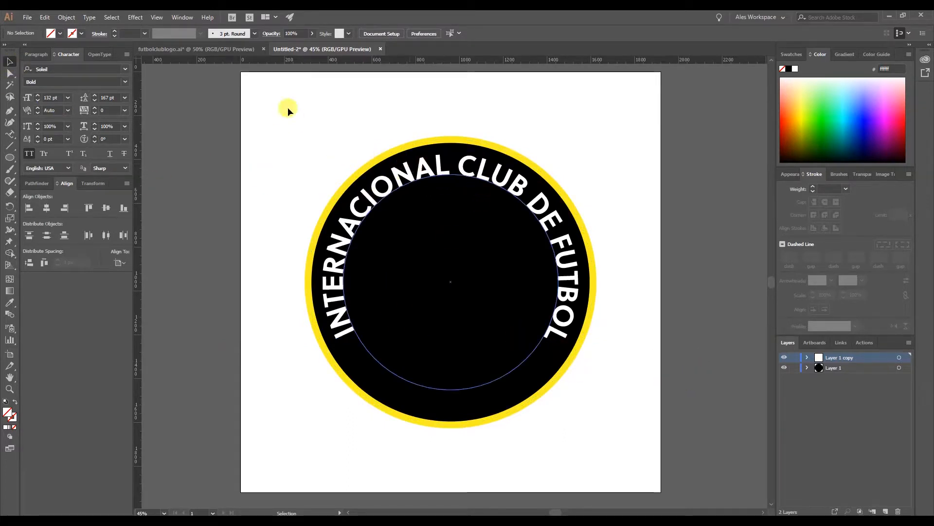
Compare with the finished Miami logo document and set the tracking of the entire circular club name to 25
{"action": "left_click", "coordinate": [219, 45]}
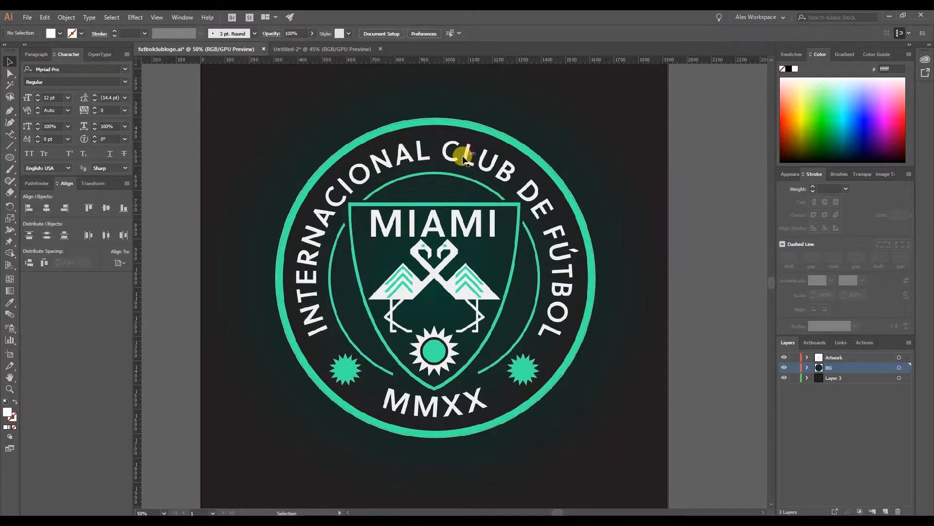
{"action": "left_click", "coordinate": [313, 50]}
{"action": "double_click", "coordinate": [388, 188]}
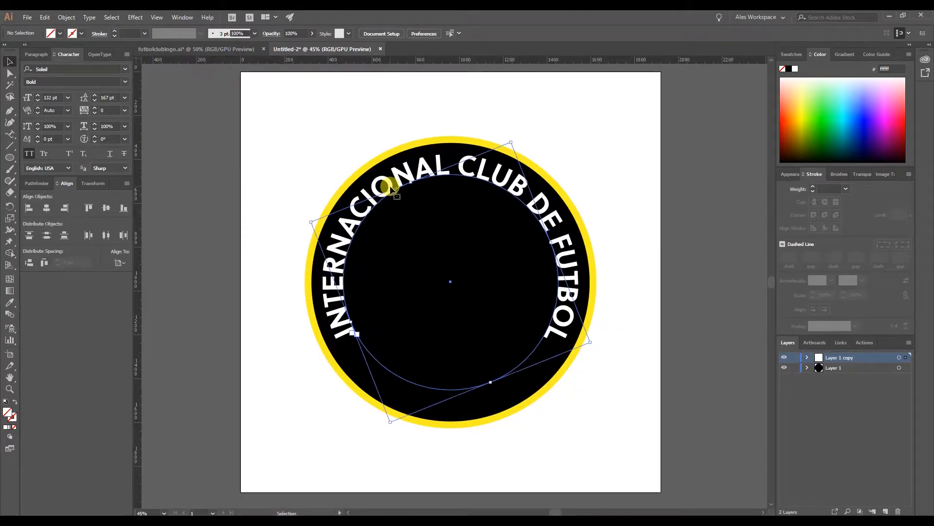
{"action": "key", "text": "ctrl+a"}
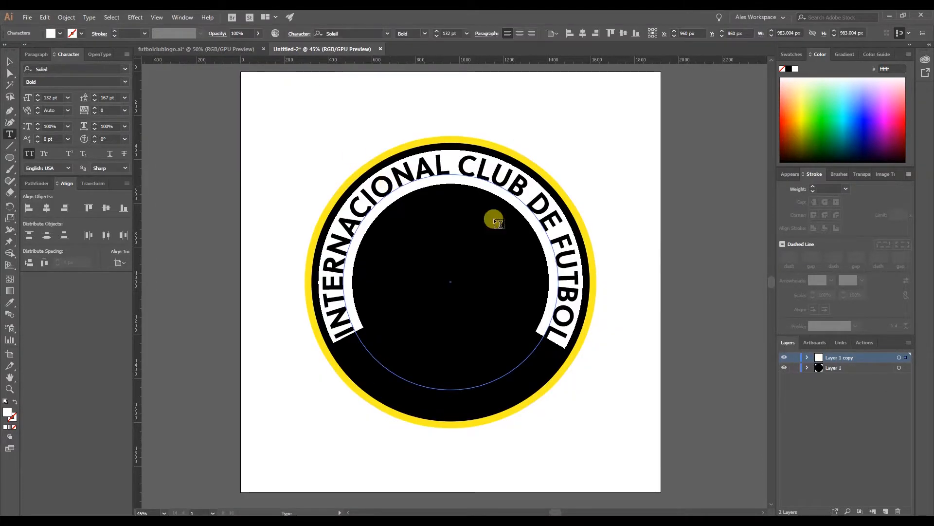
{"action": "left_click", "coordinate": [94, 107]}
{"action": "left_click", "coordinate": [95, 108]}
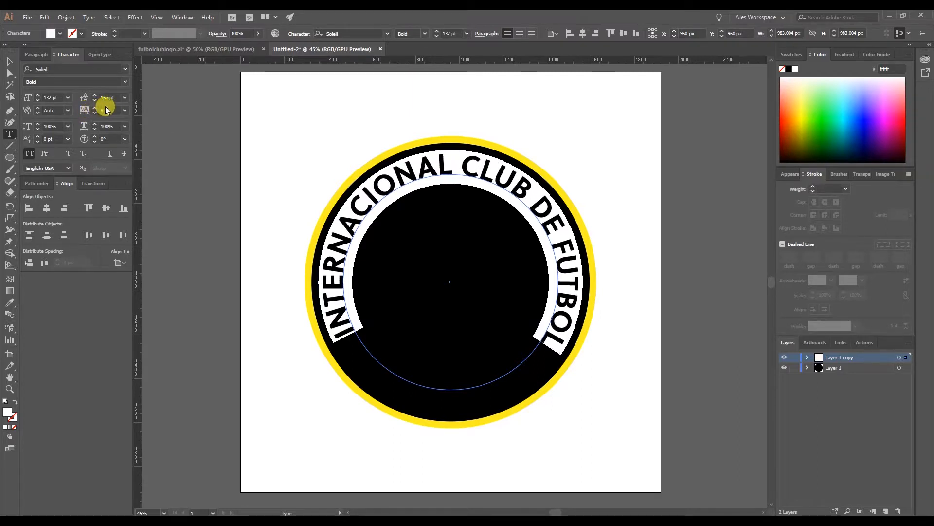
{"action": "left_click_drag", "start_coordinate": [113, 110], "coordinate": [93, 107]}
{"action": "type", "text": "25"}
{"action": "key", "text": "Tab"}
{"action": "left_click", "coordinate": [24, 154]}
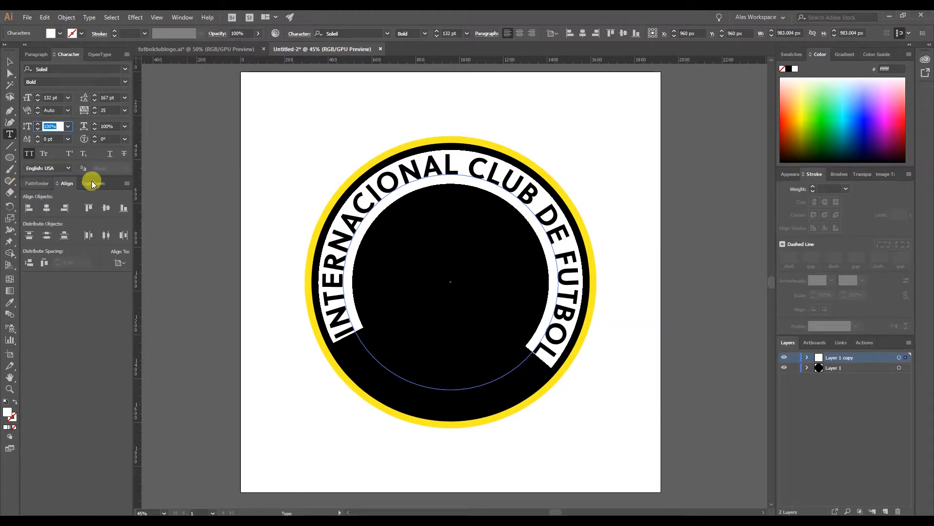
Rotate the circular text counterclockwise to rebalance the wider lettering and place a horizontal guide just below its lower ends
{"action": "left_click", "coordinate": [11, 61]}
{"action": "left_click", "coordinate": [620, 194]}
{"action": "left_click", "coordinate": [560, 209]}
{"action": "left_click_drag", "start_coordinate": [515, 140], "coordinate": [498, 113]}
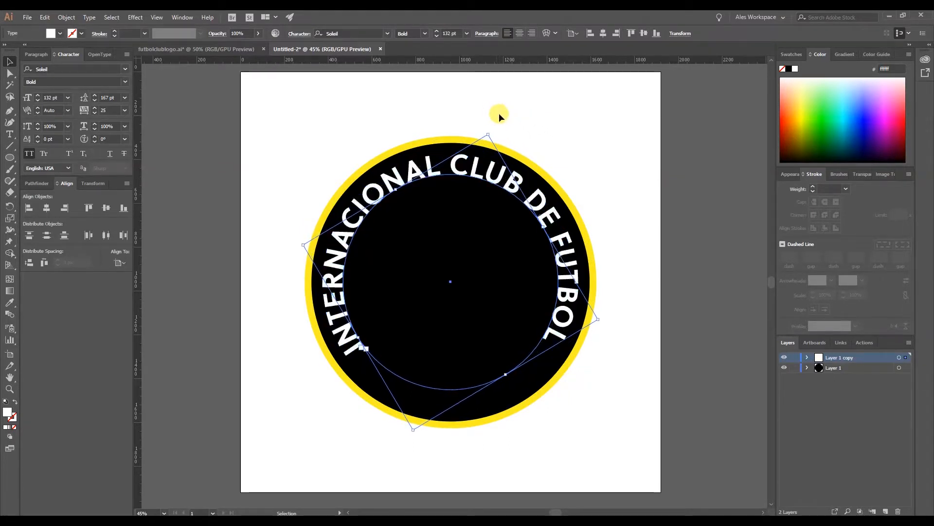
{"action": "left_click_drag", "start_coordinate": [469, 66], "coordinate": [438, 359]}
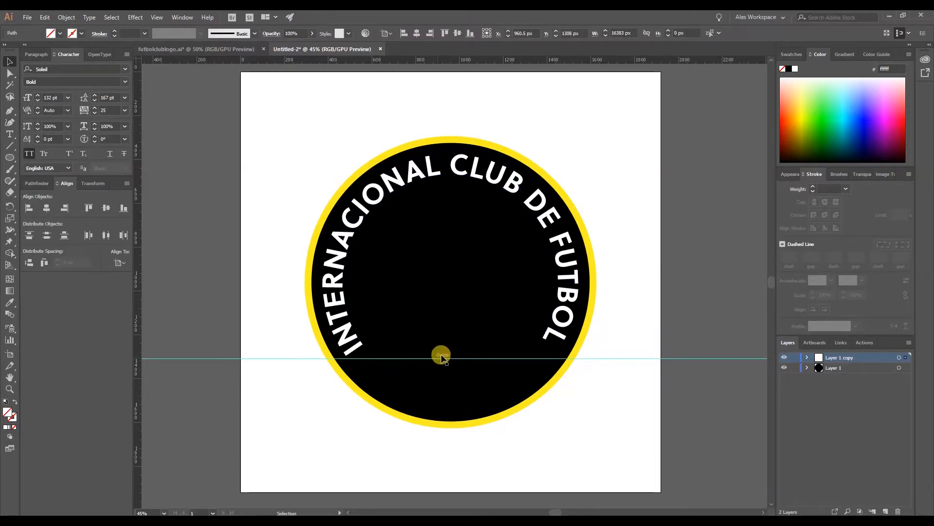
Level the ends of the circular text with small clockwise rotations against the raised guide, and delete the guide
{"action": "left_click", "coordinate": [512, 183]}
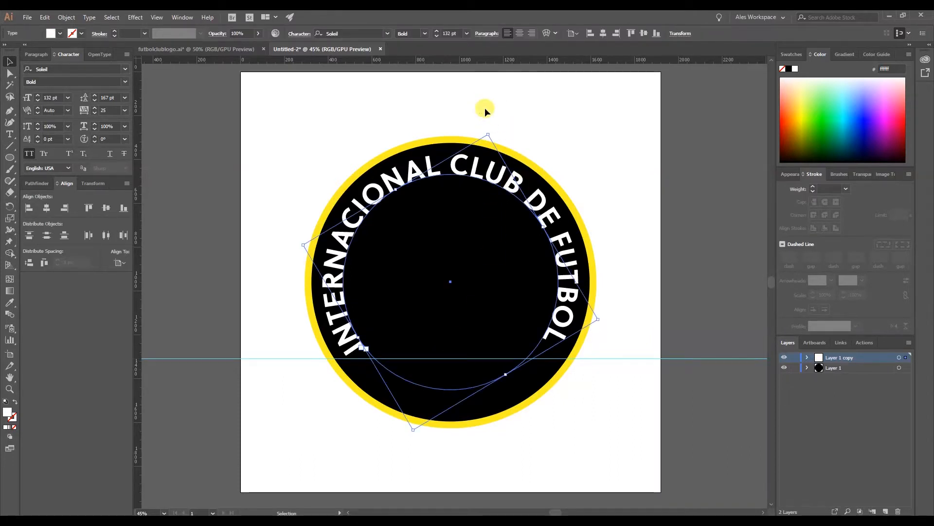
{"action": "left_click", "coordinate": [492, 127]}
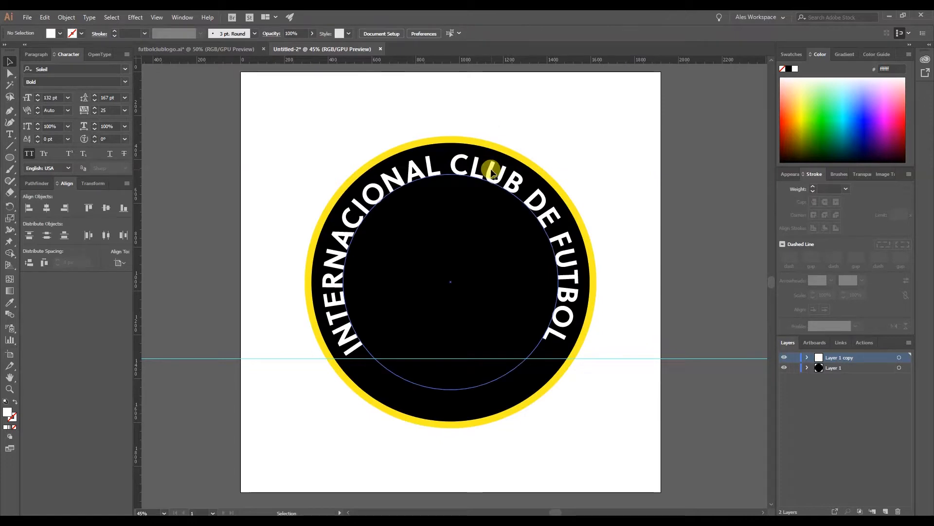
{"action": "left_click", "coordinate": [486, 135]}
{"action": "left_click_drag", "start_coordinate": [491, 130], "coordinate": [497, 128]}
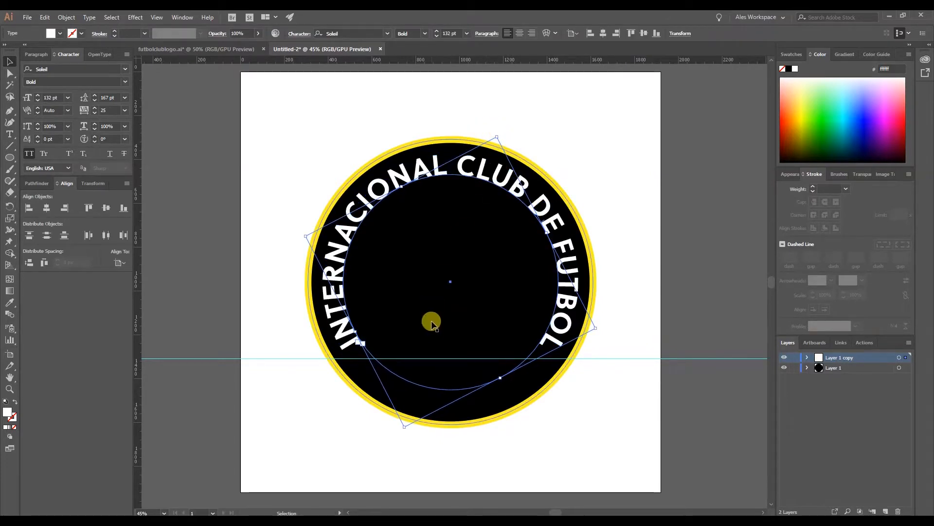
{"action": "left_click_drag", "start_coordinate": [437, 360], "coordinate": [438, 355]}
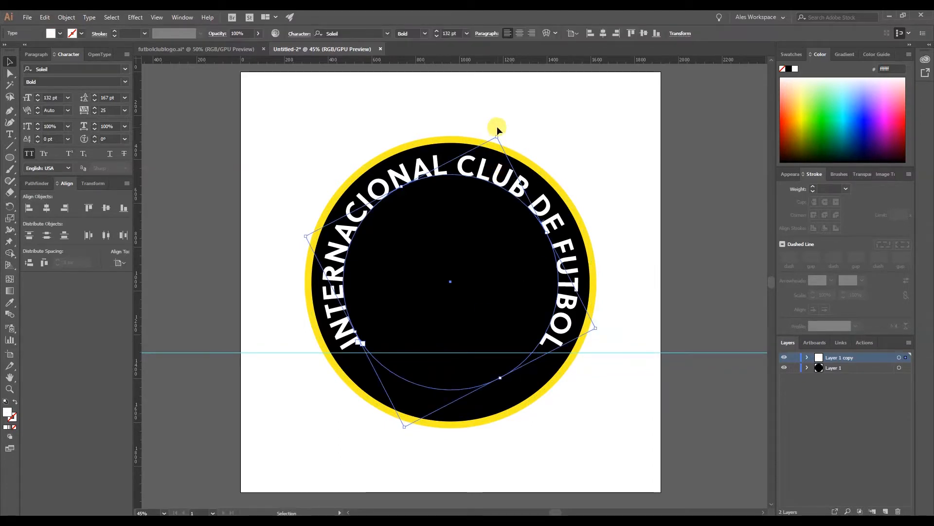
{"action": "left_click_drag", "start_coordinate": [499, 134], "coordinate": [499, 130]}
{"action": "left_click", "coordinate": [598, 354]}
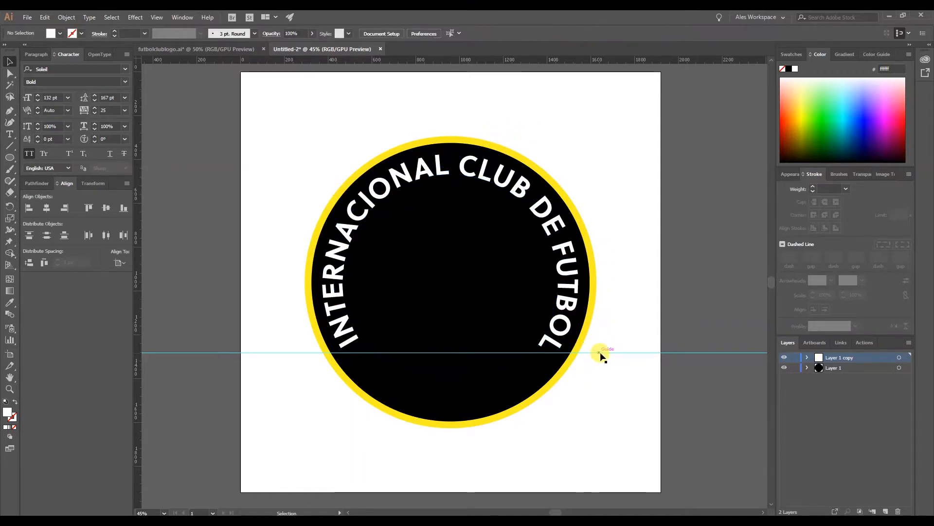
{"action": "left_click", "coordinate": [701, 353]}
{"action": "key", "text": "Delete"}
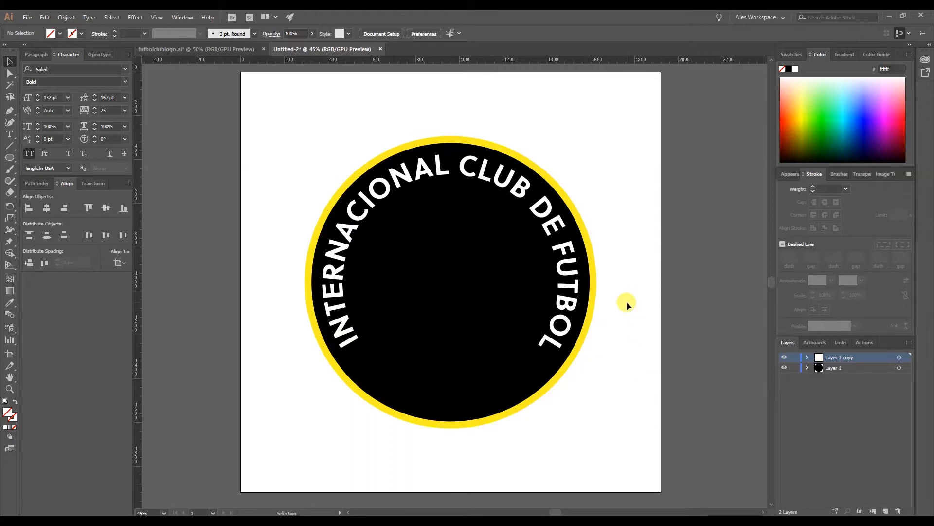
Check the finished Miami logo and draw a circle about 888 px in diameter from the badge's center, inside the lettering
{"action": "left_click", "coordinate": [202, 49]}
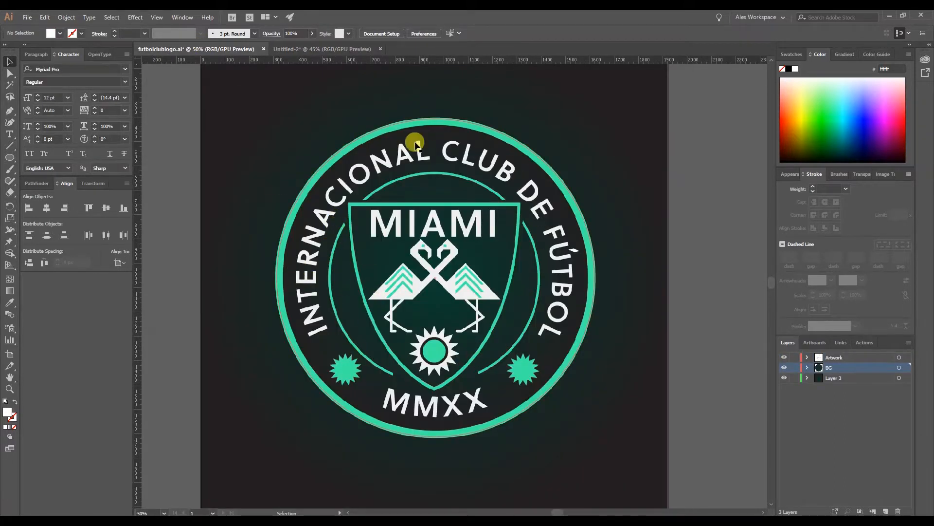
{"action": "left_click", "coordinate": [311, 48]}
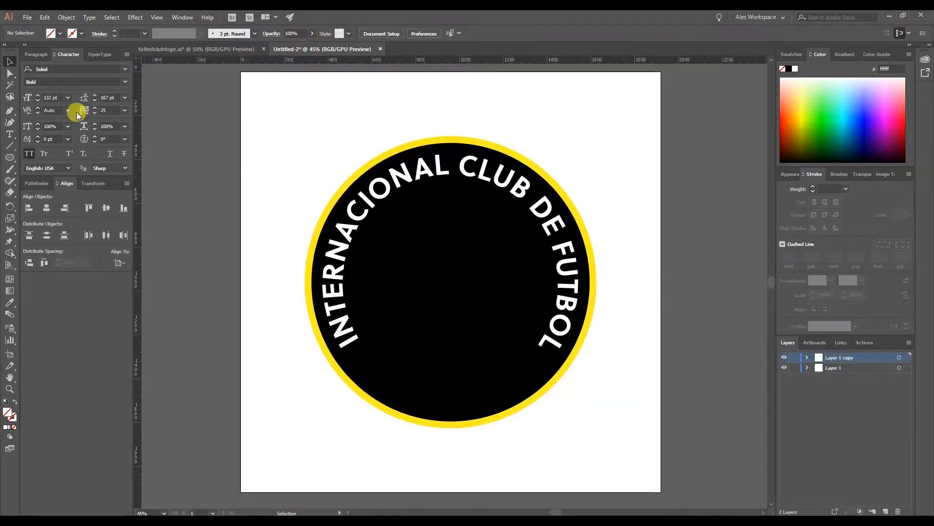
{"action": "left_click", "coordinate": [12, 157]}
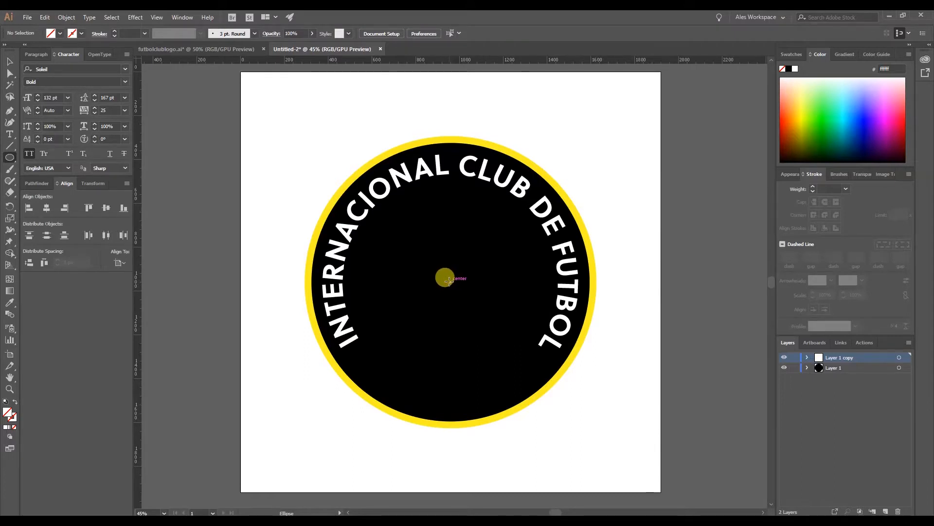
{"action": "left_click", "coordinate": [449, 282]}
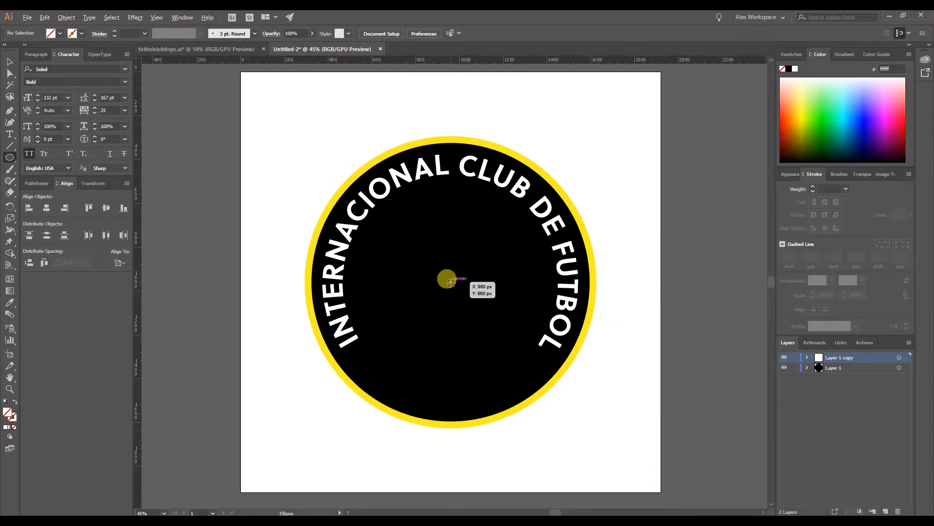
{"action": "left_click_drag", "start_coordinate": [449, 281], "coordinate": [547, 360]}
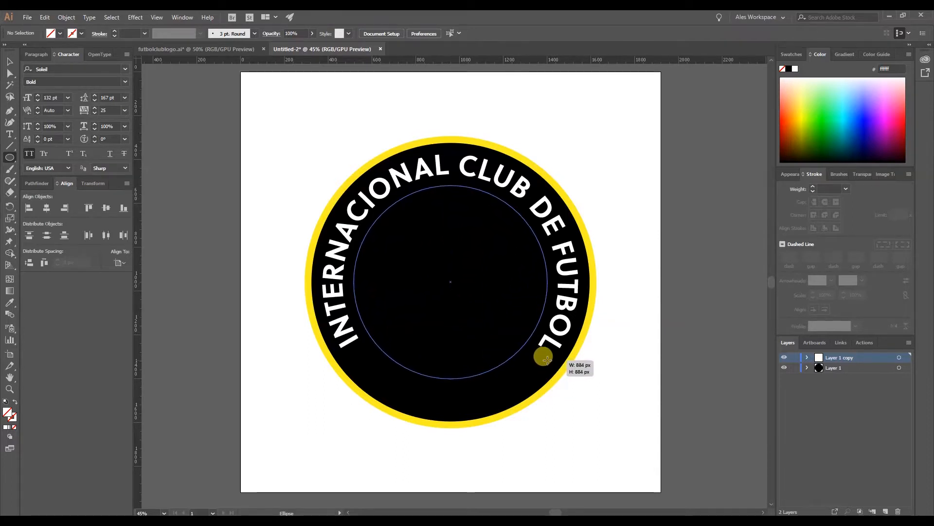
{"action": "left_click_drag", "start_coordinate": [547, 360], "coordinate": [548, 360]}
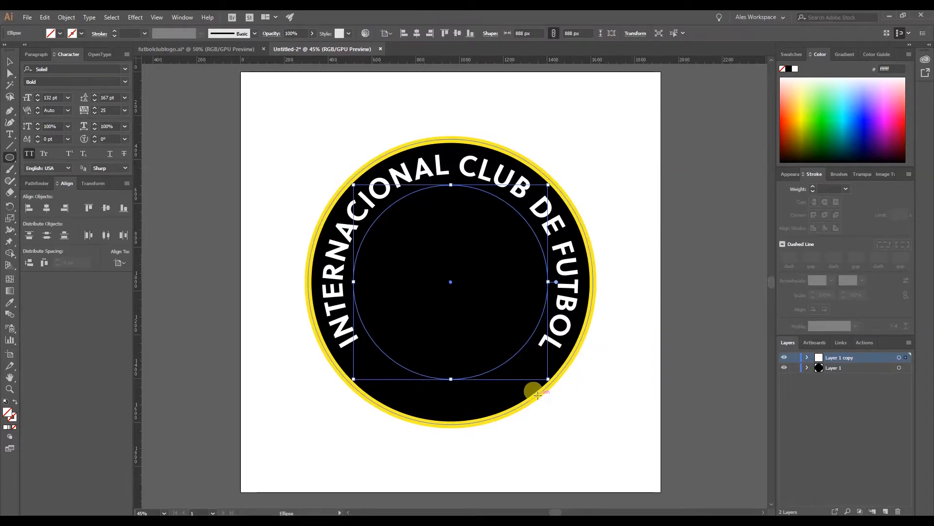
Copy the outer ring's yellow stroke to the inner circle with the Eyedropper and set its stroke weight to 8 pt
{"action": "left_click", "coordinate": [8, 304]}
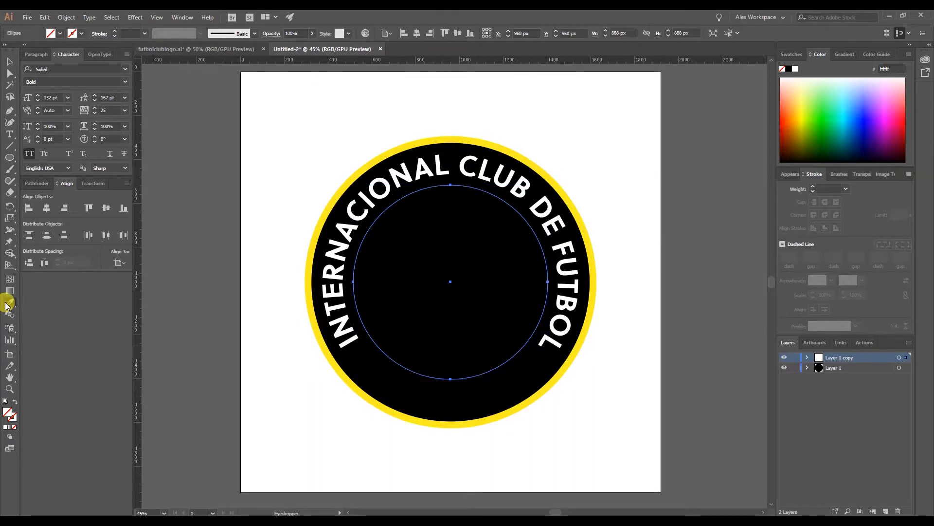
{"action": "left_click", "coordinate": [311, 295]}
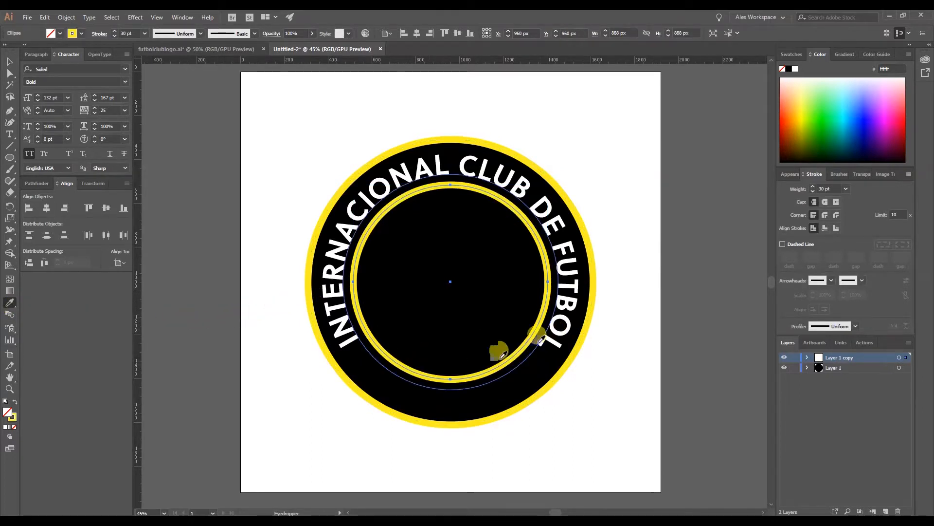
{"action": "key", "text": "v"}
{"action": "left_click_drag", "start_coordinate": [828, 189], "coordinate": [808, 189]}
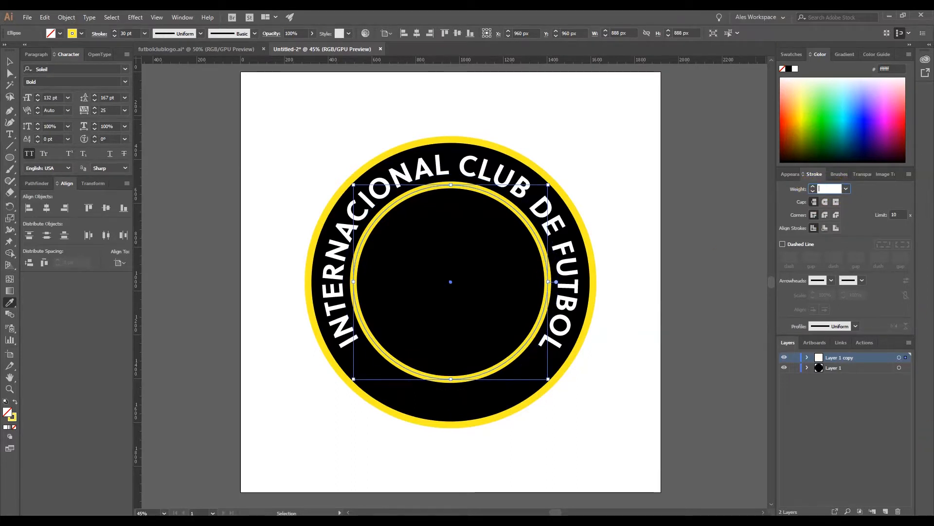
{"action": "type", "text": "8"}
{"action": "key", "text": "Tab"}
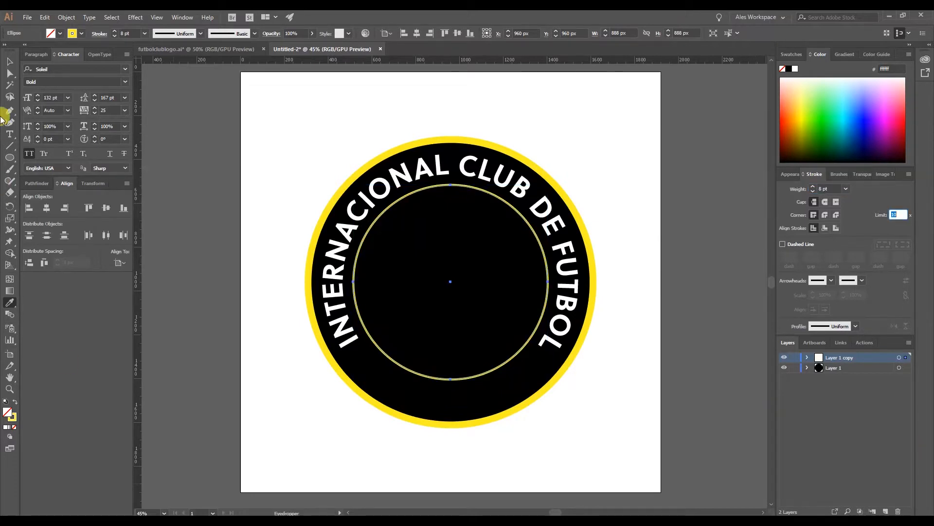
{"action": "left_click", "coordinate": [9, 61]}
{"action": "left_click", "coordinate": [697, 234]}
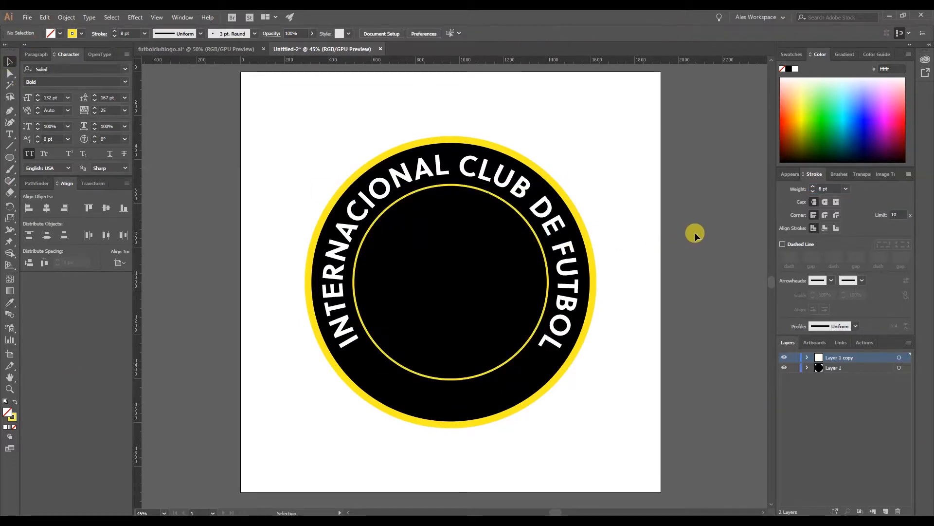
Check the finished Miami logo and duplicate the circular club name text object within the Layer 1 copy layer
{"action": "left_click", "coordinate": [238, 47]}
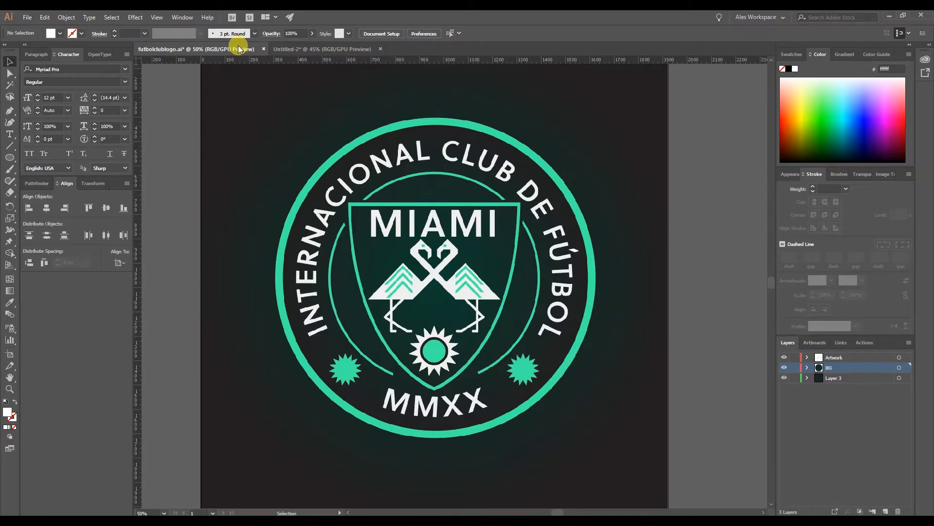
{"action": "left_click", "coordinate": [333, 52]}
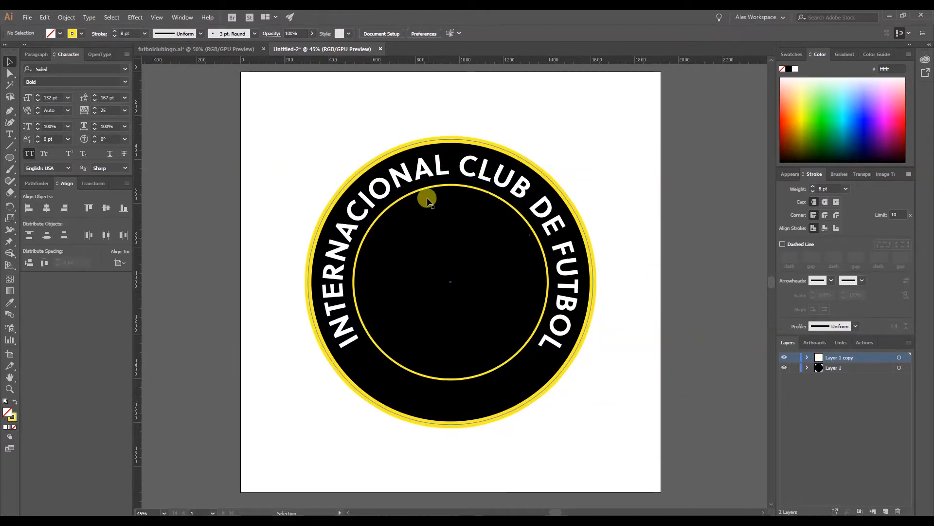
{"action": "left_click", "coordinate": [862, 359]}
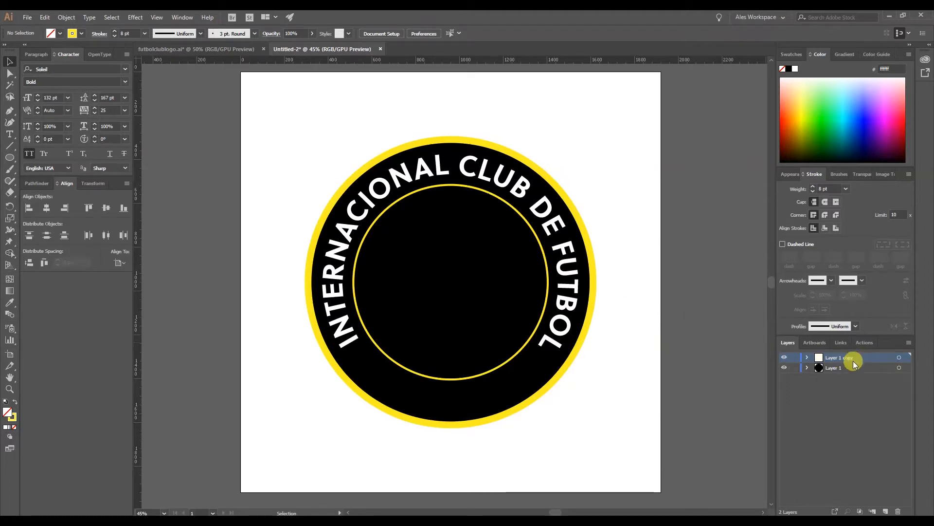
{"action": "left_click", "coordinate": [807, 358]}
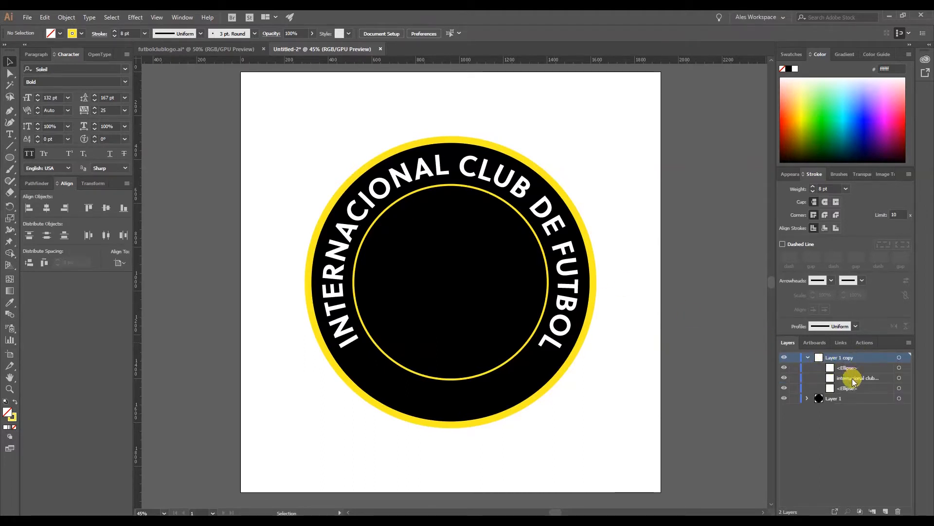
{"action": "left_click", "coordinate": [899, 378]}
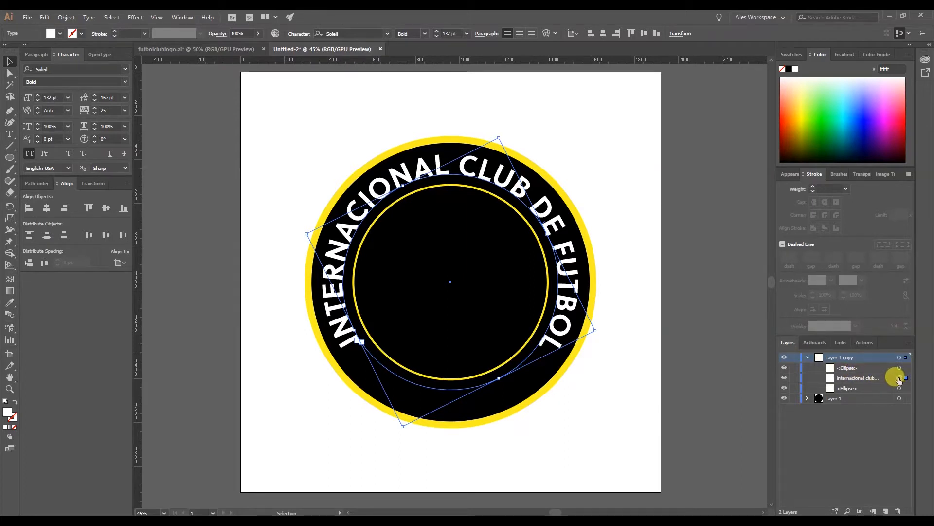
{"action": "left_click_drag", "start_coordinate": [885, 380], "coordinate": [885, 511]}
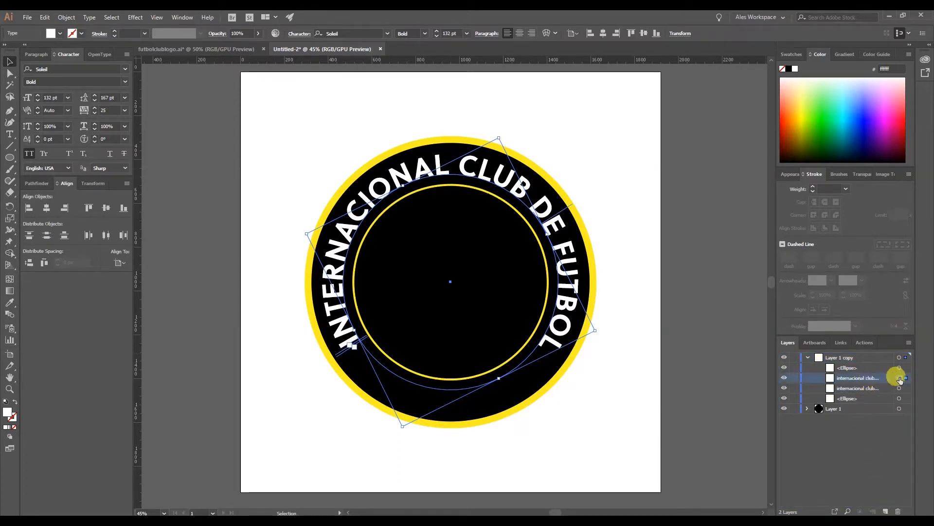
Replace all the text of the duplicated circular club name with MMXX
{"action": "double_click", "coordinate": [490, 172]}
{"action": "key", "text": "ctrl+a"}
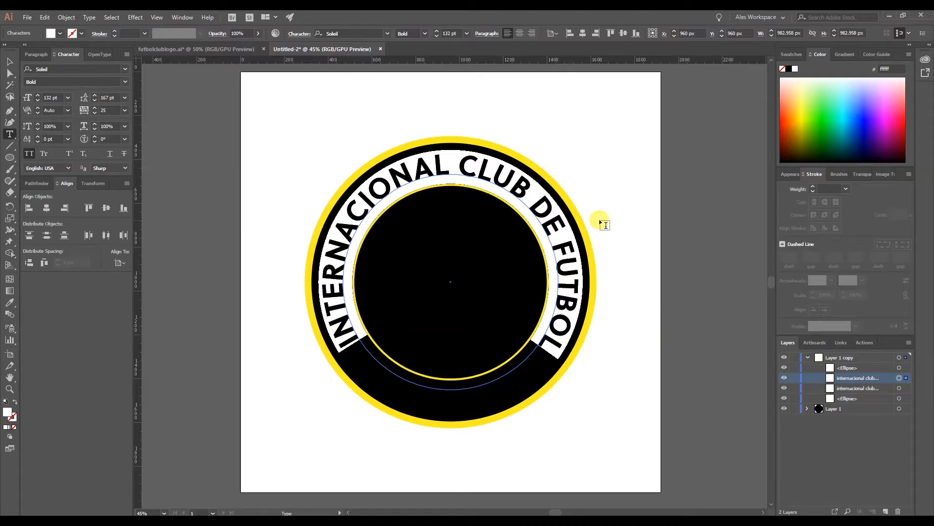
{"action": "type", "text": "m"}
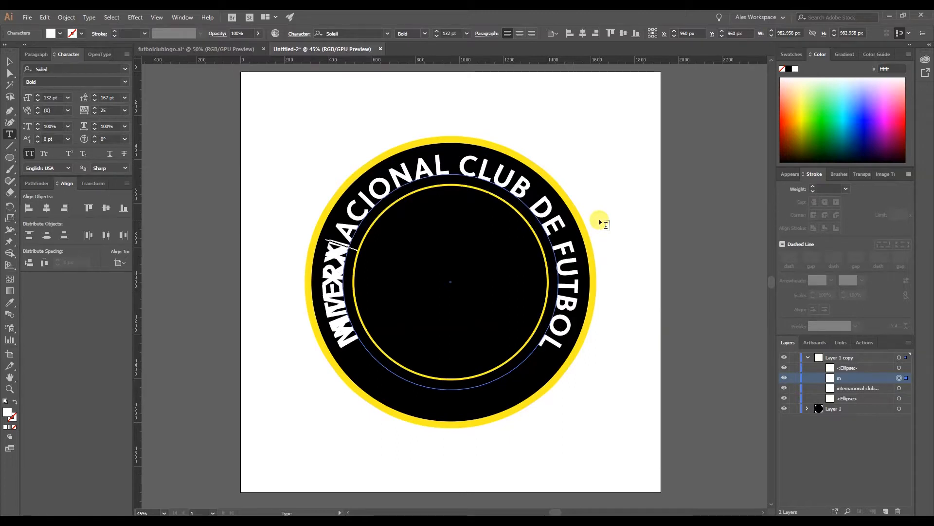
Hide the club name text and rotate the MMXX text circle until MMXX sits at the bottom center of the badge
{"action": "left_click", "coordinate": [9, 62]}
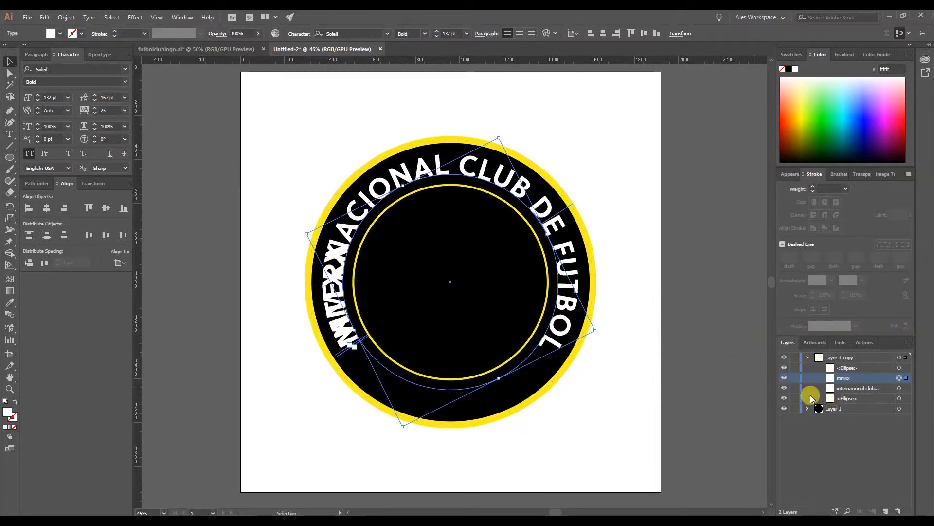
{"action": "left_click", "coordinate": [784, 388]}
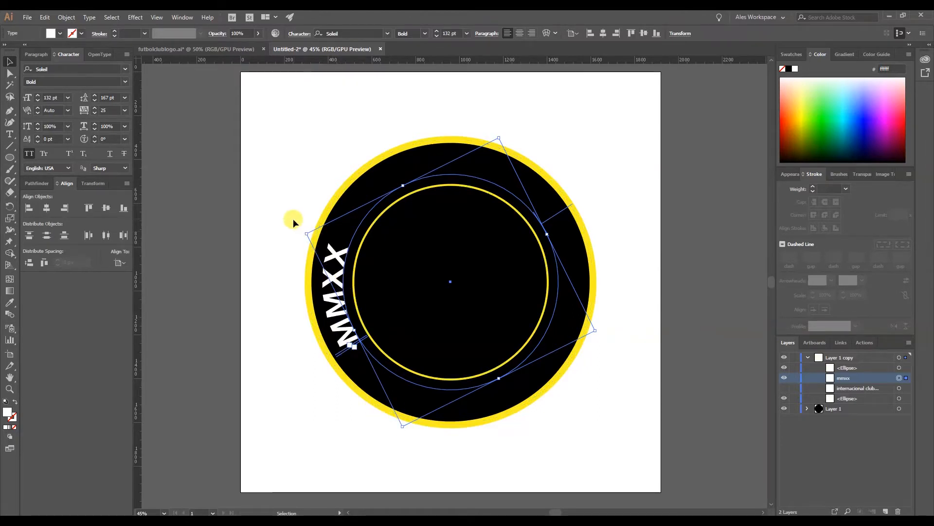
{"action": "left_click_drag", "start_coordinate": [303, 234], "coordinate": [381, 434]}
{"action": "left_click", "coordinate": [572, 433]}
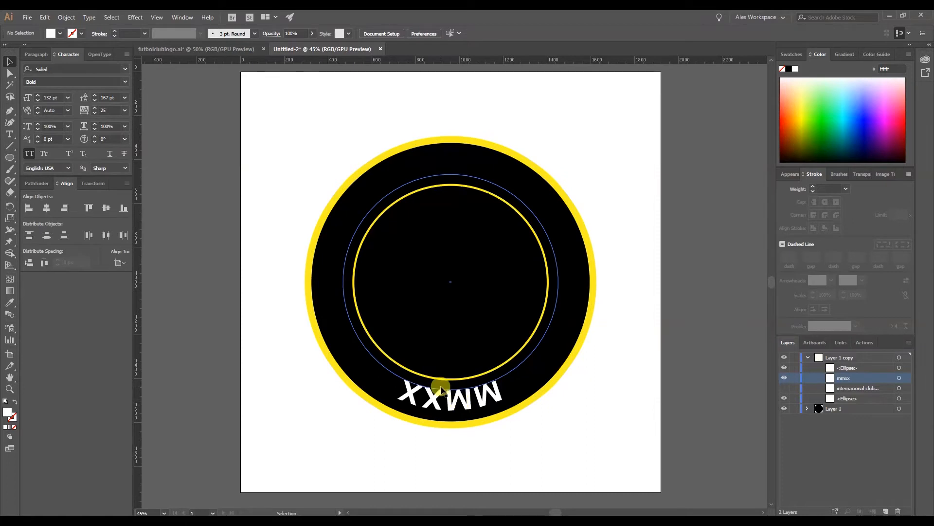
Move the end bracket of the MMXX path text along the circle to just past the last X
{"action": "left_click", "coordinate": [470, 402]}
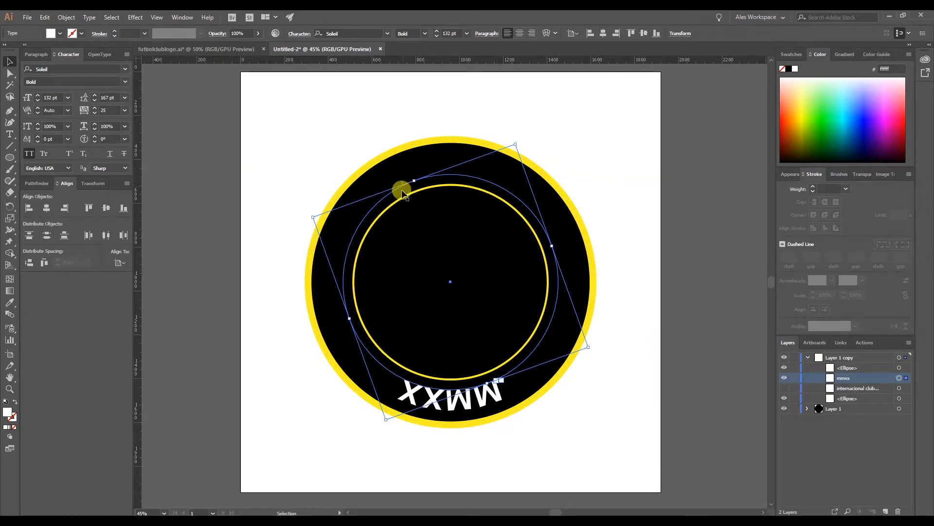
{"action": "scroll", "coordinate": [499, 387], "scroll_direction": "up", "scroll_amount": 3}
{"action": "scroll", "coordinate": [499, 387], "scroll_direction": "up", "scroll_amount": 3}
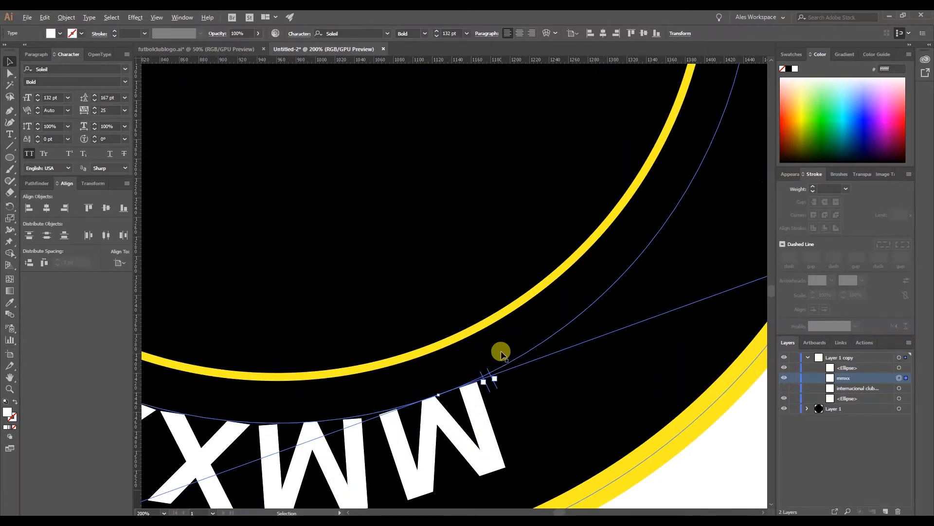
{"action": "scroll", "coordinate": [493, 386], "scroll_direction": "down", "scroll_amount": 2}
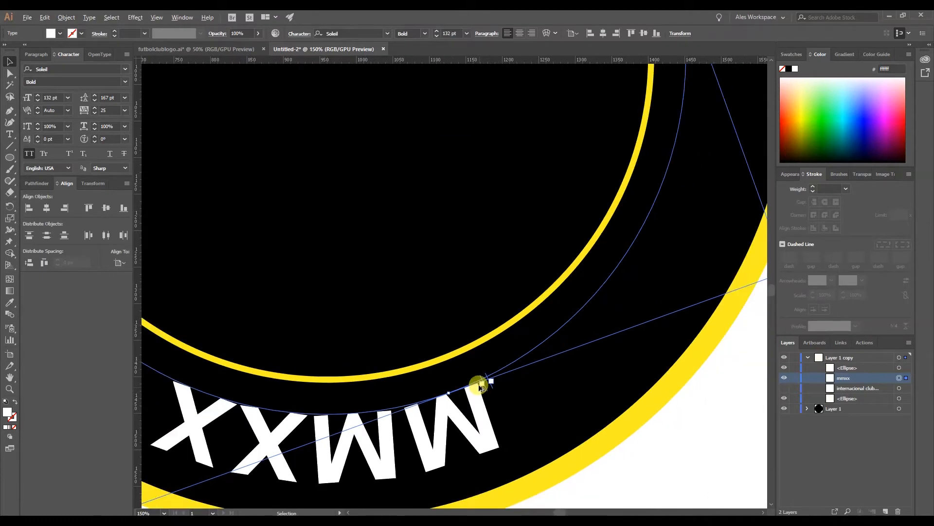
{"action": "scroll", "coordinate": [487, 385], "scroll_direction": "up", "scroll_amount": 3}
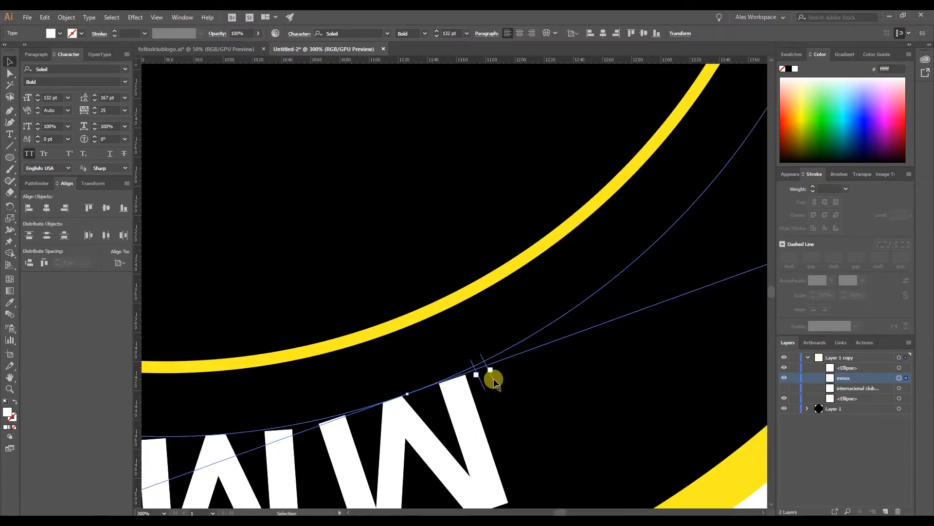
{"action": "left_click_drag", "start_coordinate": [493, 378], "coordinate": [298, 434]}
{"action": "scroll", "coordinate": [402, 407], "scroll_direction": "down", "scroll_amount": 5}
{"action": "scroll", "coordinate": [300, 425], "scroll_direction": "up", "scroll_amount": 1}
{"action": "scroll", "coordinate": [299, 424], "scroll_direction": "up", "scroll_amount": 1}
{"action": "scroll", "coordinate": [298, 423], "scroll_direction": "down", "scroll_amount": 1}
{"action": "scroll", "coordinate": [321, 427], "scroll_direction": "up", "scroll_amount": 1}
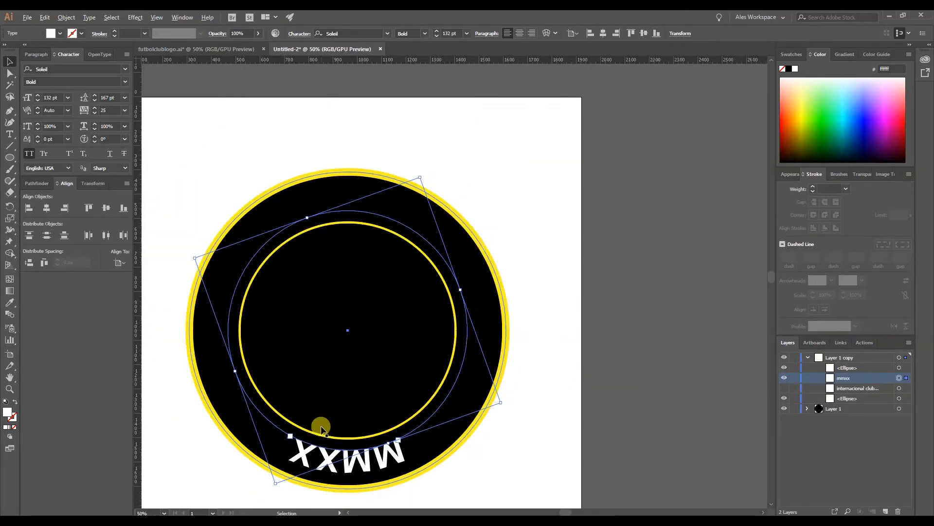
Try shortening the MMXX path text with its end bracket to the bottom center, and extend it back past the last X
{"action": "scroll", "coordinate": [321, 428], "scroll_direction": "up", "scroll_amount": 3}
{"action": "scroll", "coordinate": [327, 411], "scroll_direction": "down", "scroll_amount": 2}
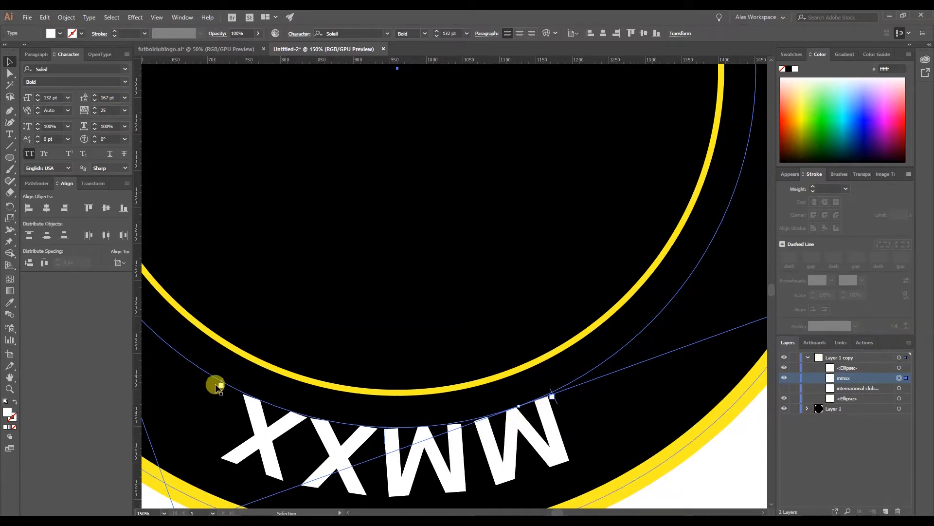
{"action": "left_click", "coordinate": [223, 396]}
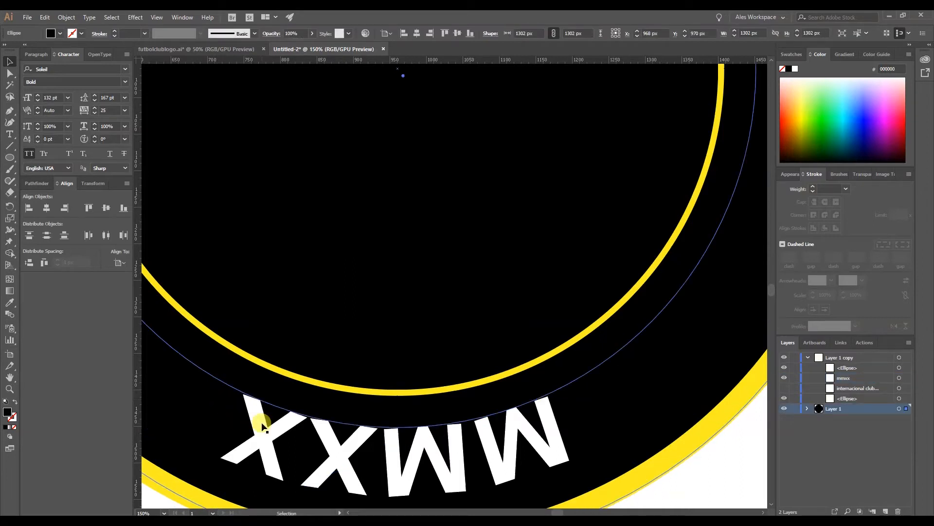
{"action": "left_click", "coordinate": [339, 456]}
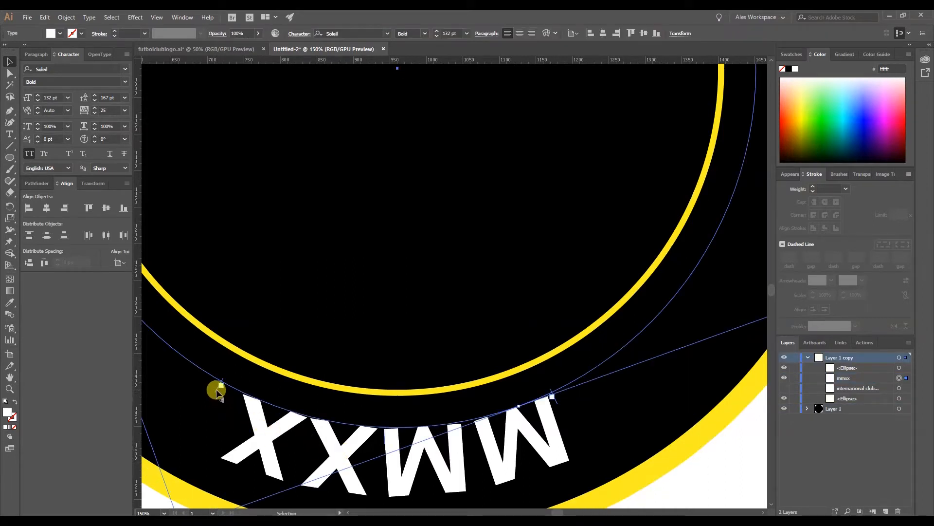
{"action": "left_click_drag", "start_coordinate": [216, 389], "coordinate": [391, 444]}
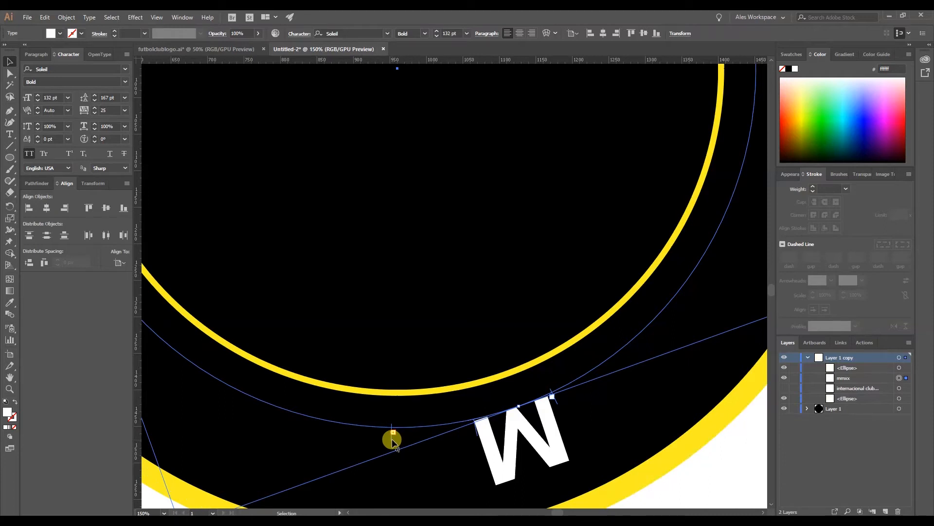
{"action": "left_click_drag", "start_coordinate": [392, 439], "coordinate": [198, 418]}
{"action": "scroll", "coordinate": [337, 338], "scroll_direction": "down", "scroll_amount": 5}
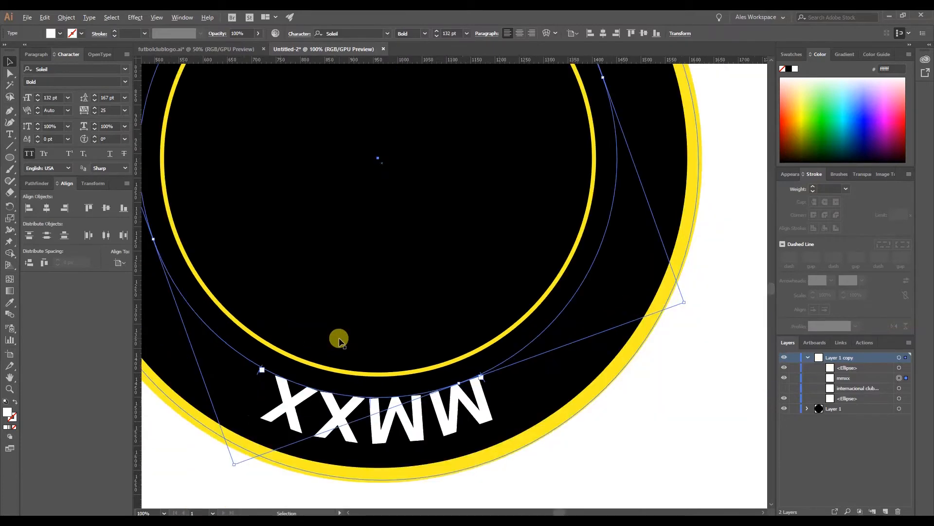
{"action": "scroll", "coordinate": [329, 339], "scroll_direction": "up", "scroll_amount": 1}
{"action": "scroll", "coordinate": [333, 271], "scroll_direction": "down", "scroll_amount": 1}
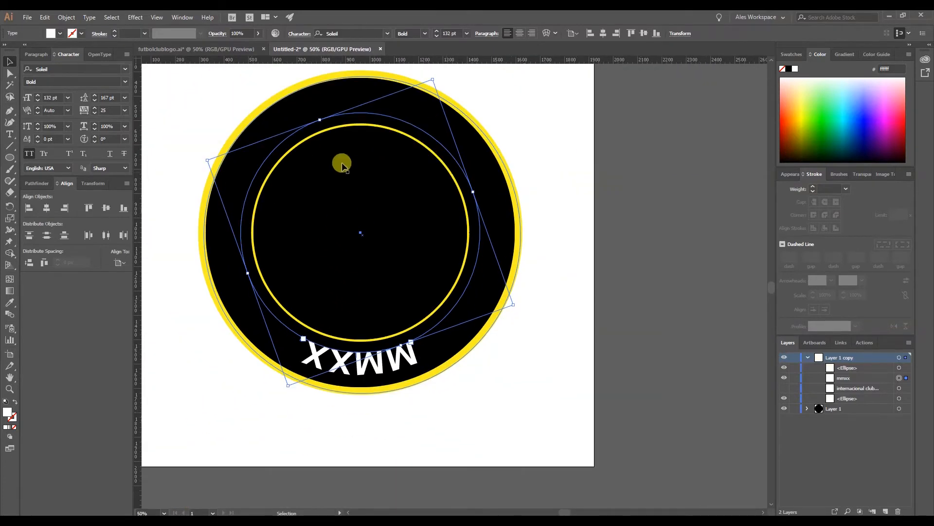
{"action": "key", "text": "z"}
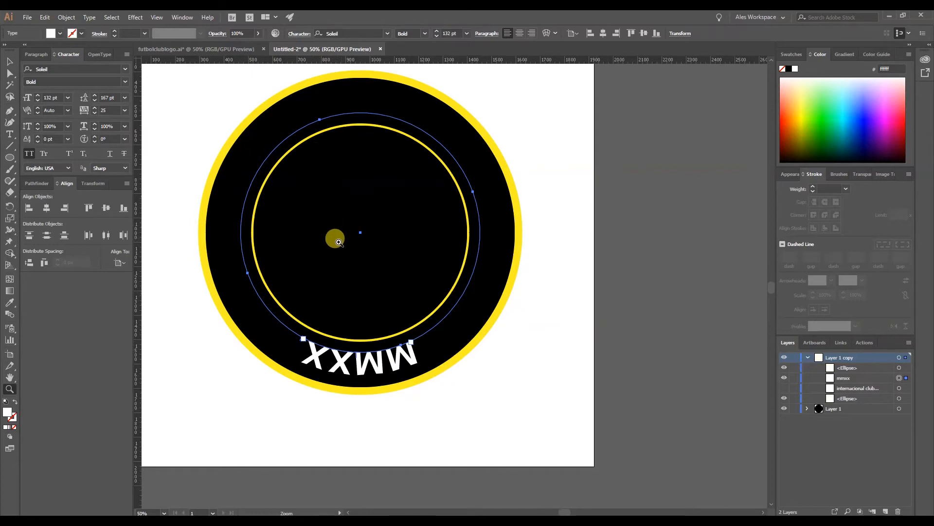
{"action": "key", "text": "super"}
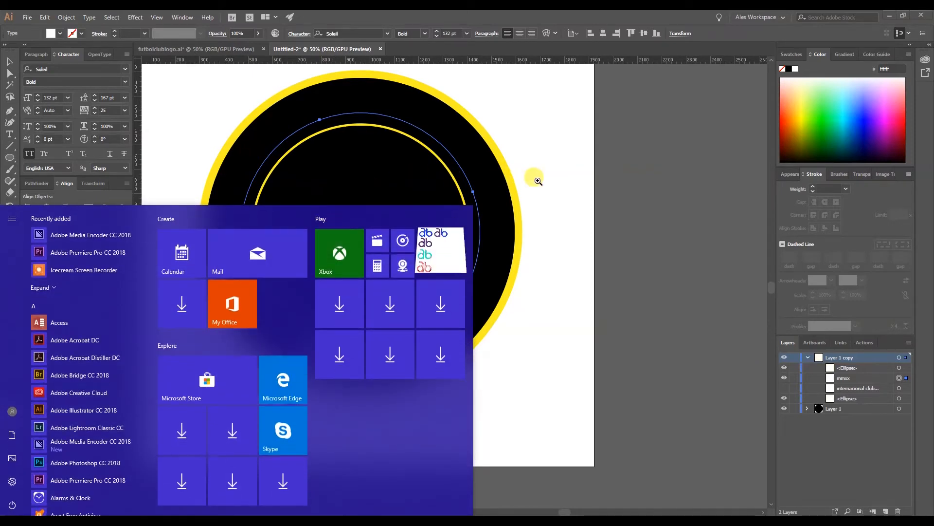
{"action": "left_click", "coordinate": [13, 61]}
{"action": "left_click", "coordinate": [504, 178]}
{"action": "left_click", "coordinate": [530, 174]}
{"action": "left_click", "coordinate": [371, 370]}
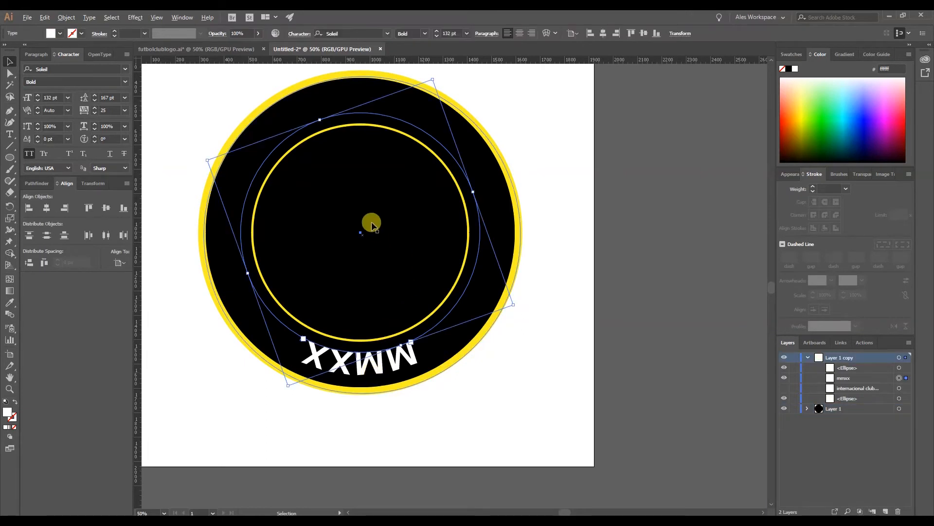
{"action": "scroll", "coordinate": [358, 210], "scroll_direction": "up", "scroll_amount": 1}
{"action": "scroll", "coordinate": [325, 184], "scroll_direction": "up", "scroll_amount": 1}
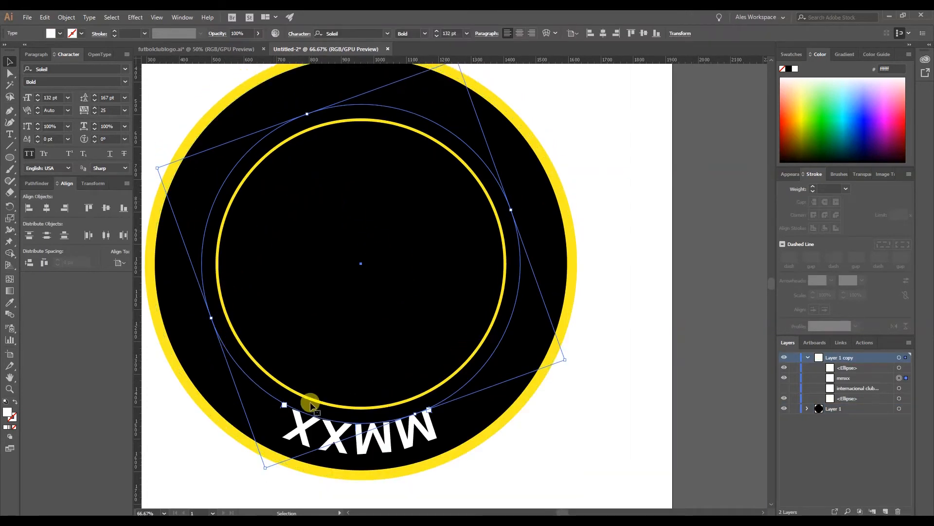
{"action": "scroll", "coordinate": [259, 259], "scroll_direction": "up", "scroll_amount": 1}
{"action": "scroll", "coordinate": [254, 288], "scroll_direction": "down", "scroll_amount": 1}
{"action": "scroll", "coordinate": [268, 346], "scroll_direction": "down", "scroll_amount": 4}
{"action": "scroll", "coordinate": [277, 340], "scroll_direction": "up", "scroll_amount": 7}
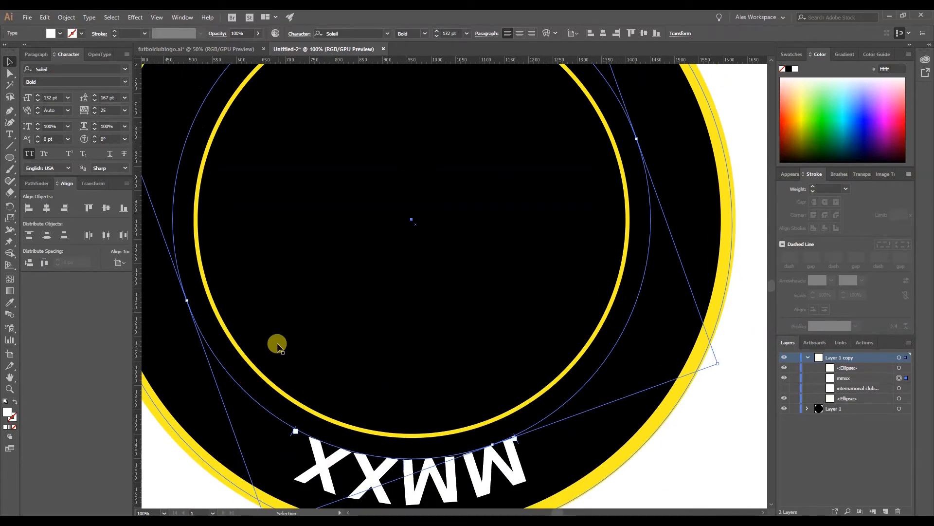
{"action": "scroll", "coordinate": [279, 345], "scroll_direction": "up", "scroll_amount": 2}
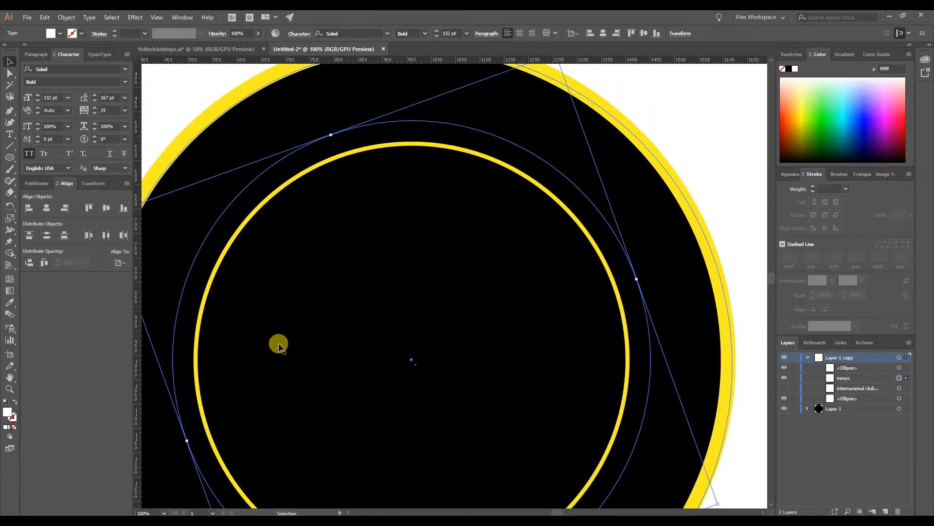
{"action": "scroll", "coordinate": [278, 345], "scroll_direction": "up", "scroll_amount": 3}
Flip MMXX to the inside of its circle with the center bracket and extend its start bracket so all four letters fit
{"action": "scroll", "coordinate": [269, 344], "scroll_direction": "down", "scroll_amount": 10}
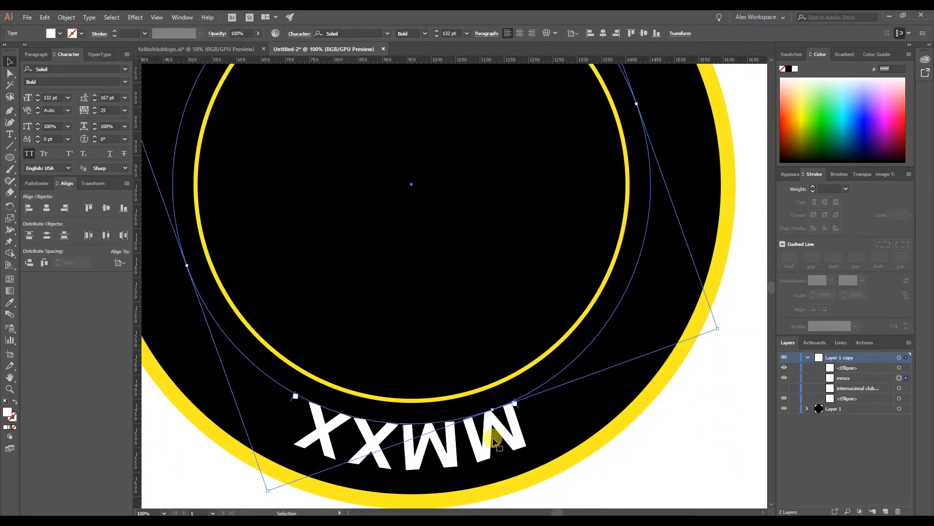
{"action": "left_click_drag", "start_coordinate": [404, 427], "coordinate": [400, 308]}
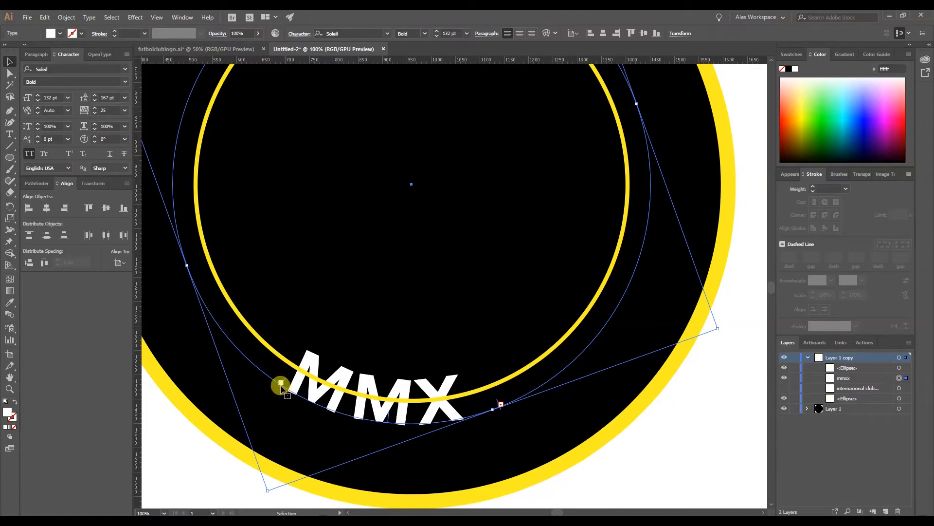
{"action": "left_click_drag", "start_coordinate": [285, 378], "coordinate": [256, 362]}
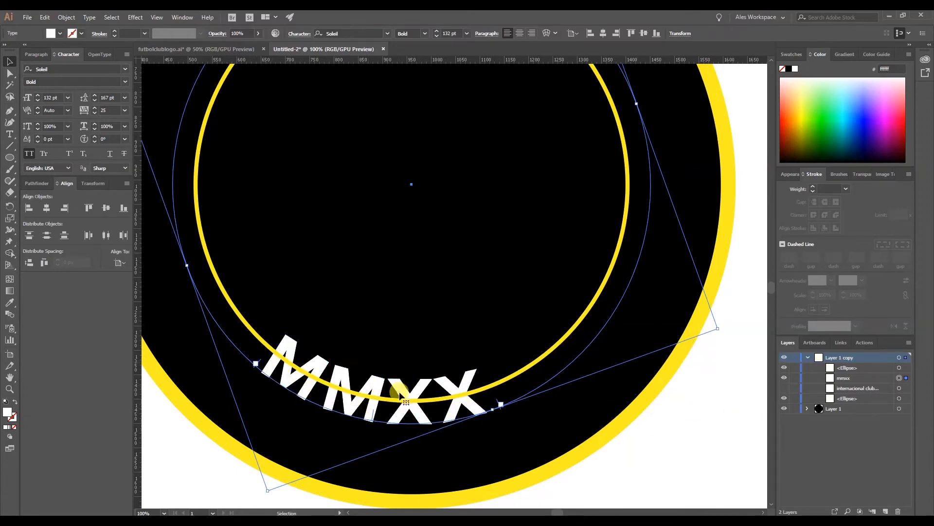
Enlarge the MMXX text circle from its center to about 159 pt text, showing the club name again to match its baseline
{"action": "scroll", "coordinate": [403, 382], "scroll_direction": "down", "scroll_amount": 2}
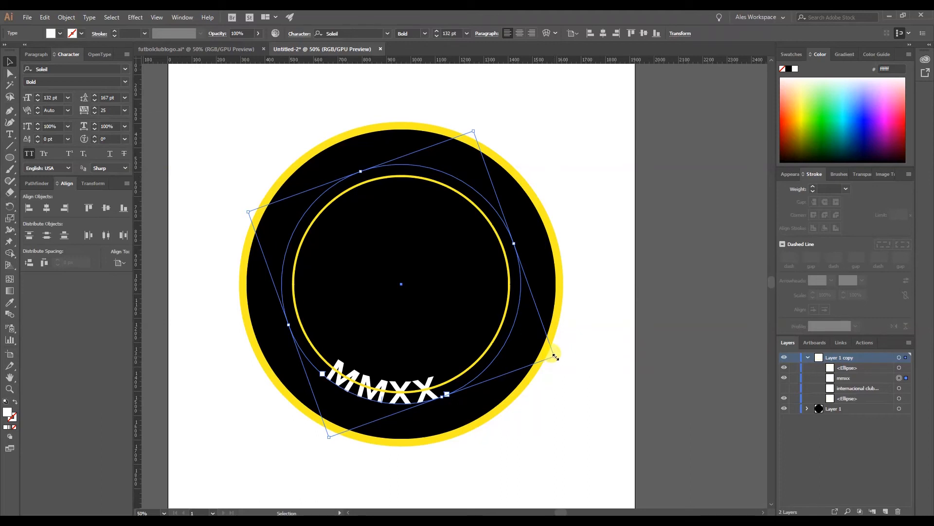
{"action": "left_click_drag", "start_coordinate": [555, 358], "coordinate": [626, 357]}
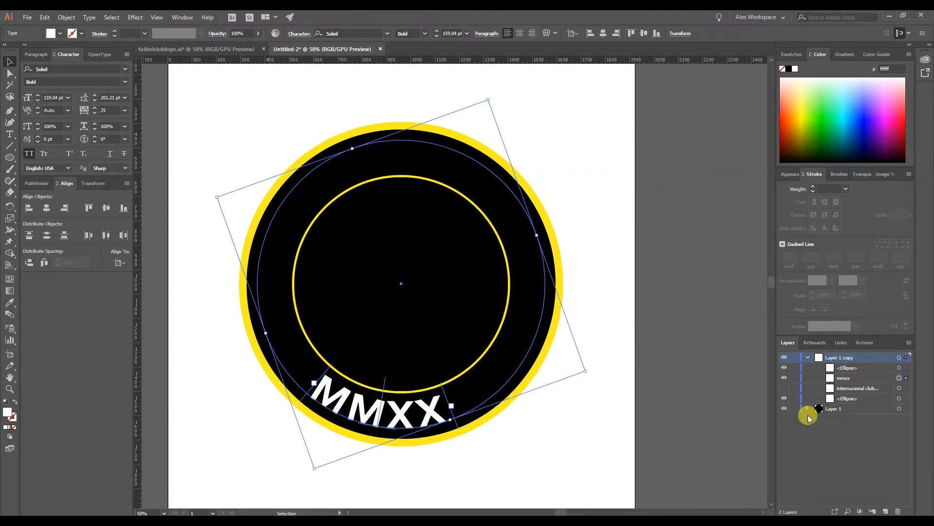
{"action": "left_click", "coordinate": [784, 389]}
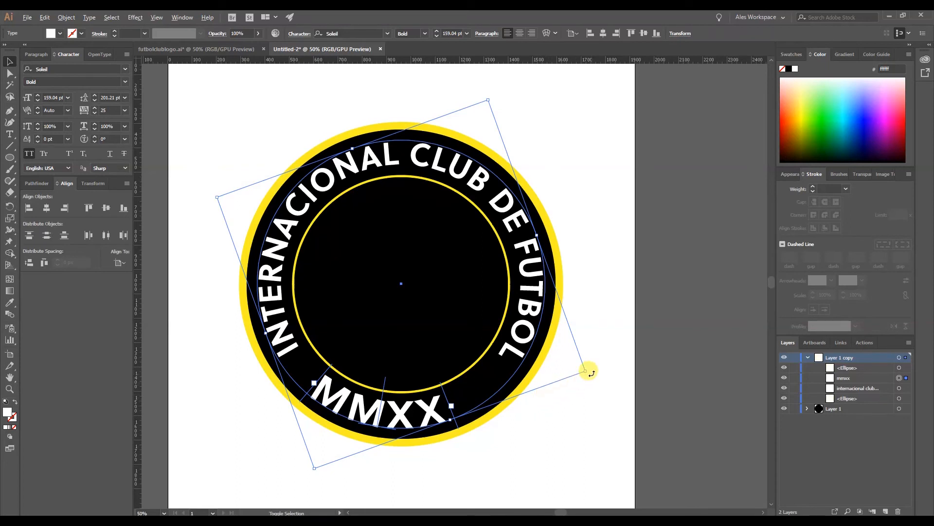
{"action": "mouse_move", "coordinate": [584, 371]}
{"action": "left_mouse_down"}
{"action": "mouse_move", "coordinate": [576, 363]}
{"action": "mouse_move", "coordinate": [590, 371]}
{"action": "left_mouse_up"}
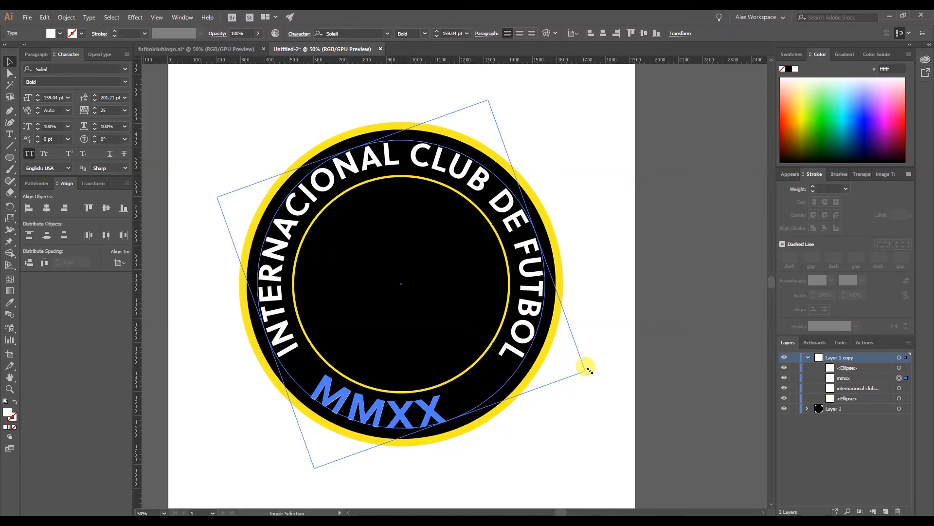
{"action": "left_click_drag", "start_coordinate": [590, 371], "coordinate": [590, 371]}
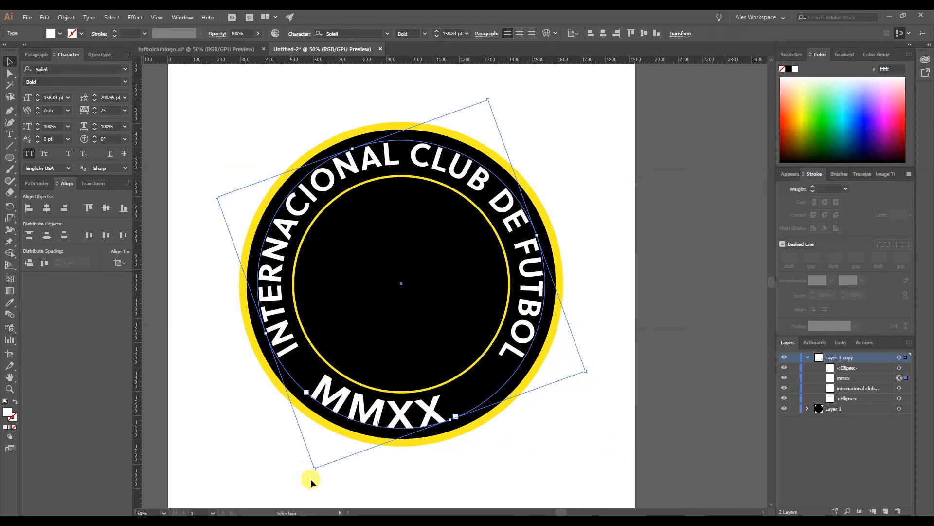
Rotate the MMXX text circle until MMXX is centered at the bottom of the badge between the club name's ends
{"action": "left_click_drag", "start_coordinate": [313, 470], "coordinate": [352, 477]}
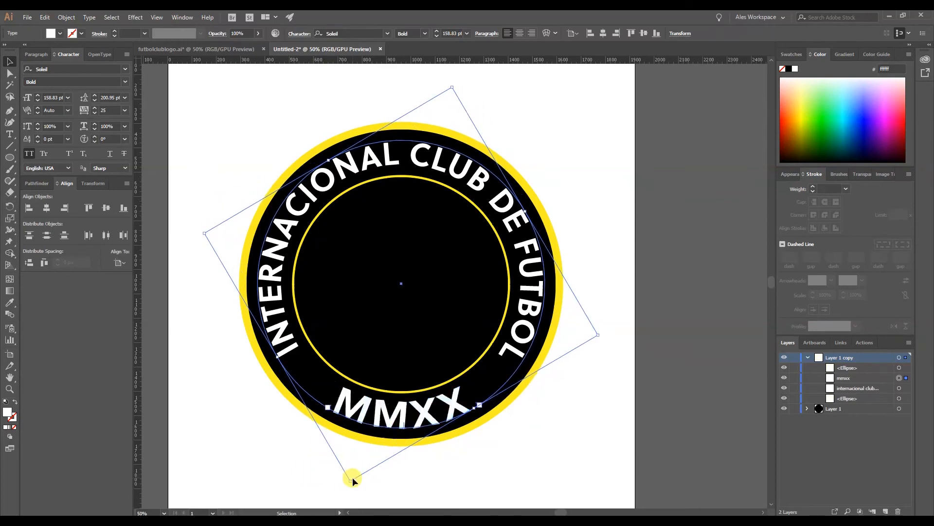
{"action": "left_click_drag", "start_coordinate": [350, 484], "coordinate": [347, 489]}
{"action": "left_click", "coordinate": [460, 468]}
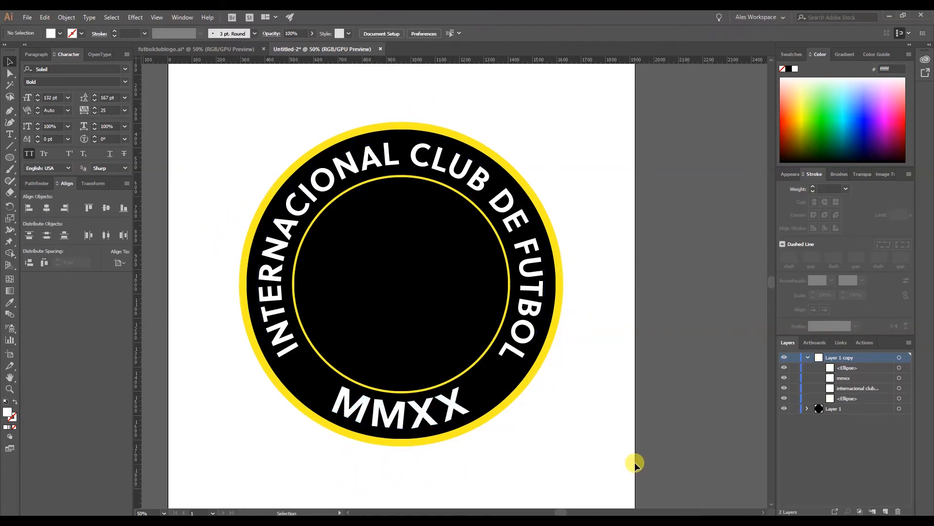